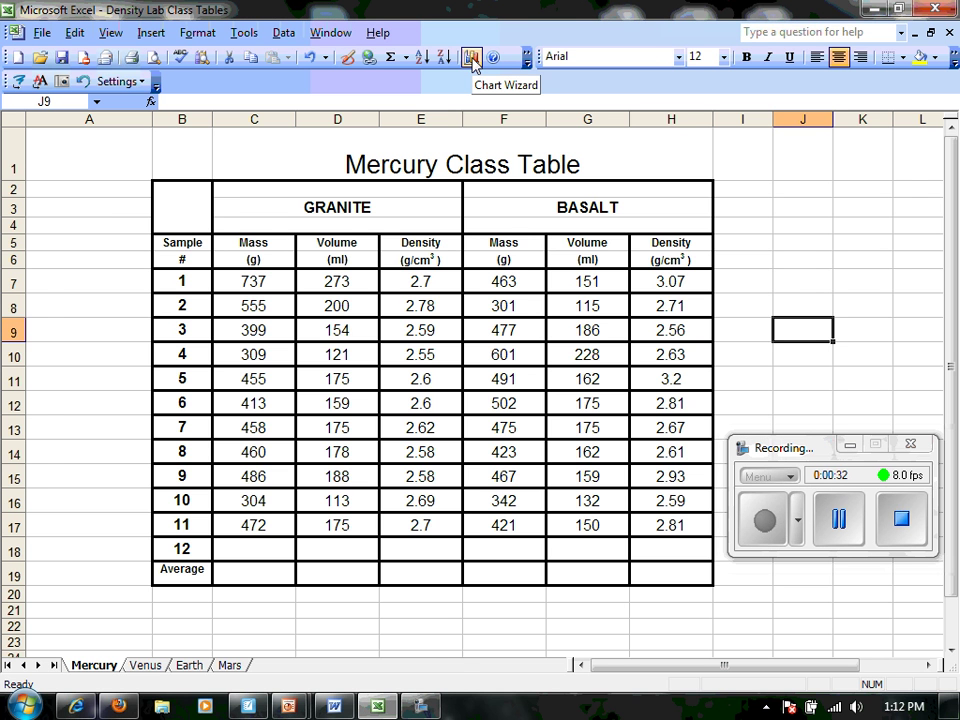
Start a new chart in the Chart Wizard with the XY (Scatter) chart type
left_click(470, 58)
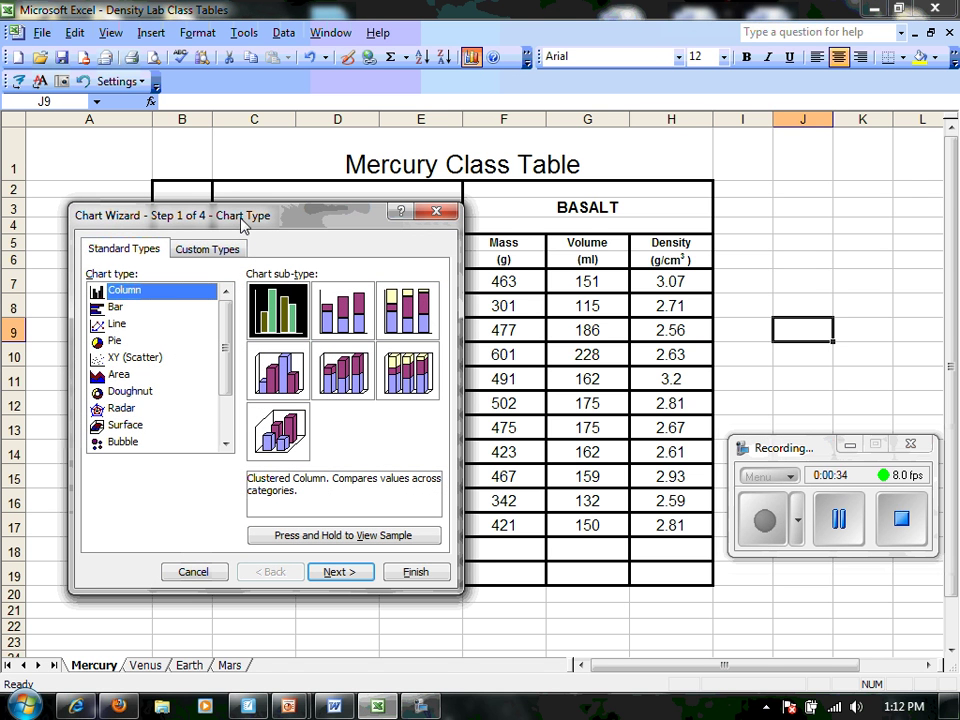
left_click_drag(243, 222, 612, 206)
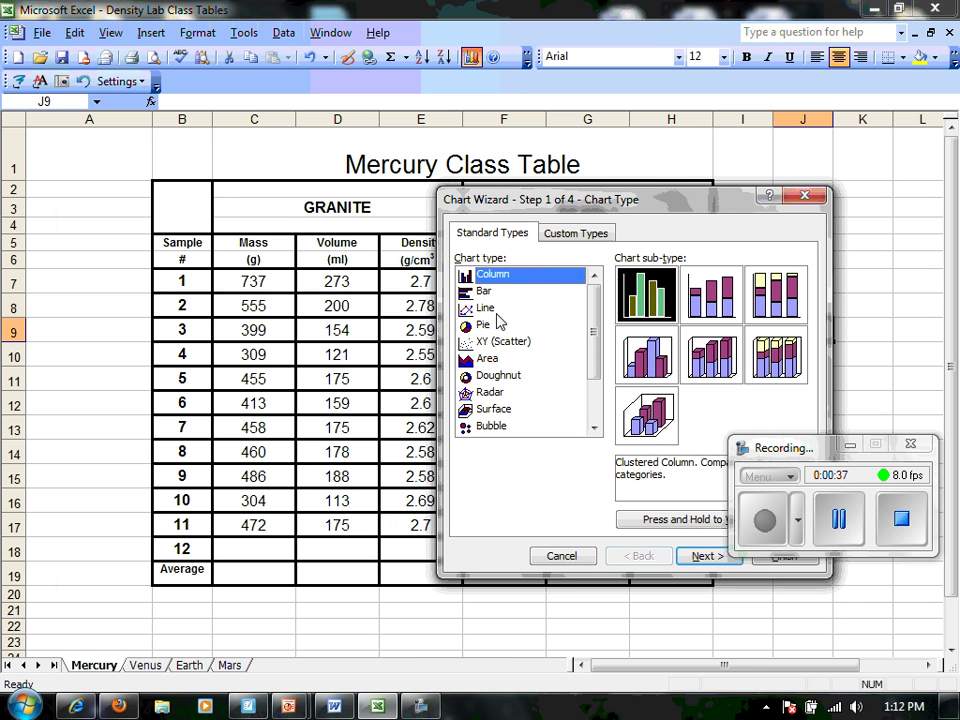
left_click(512, 342)
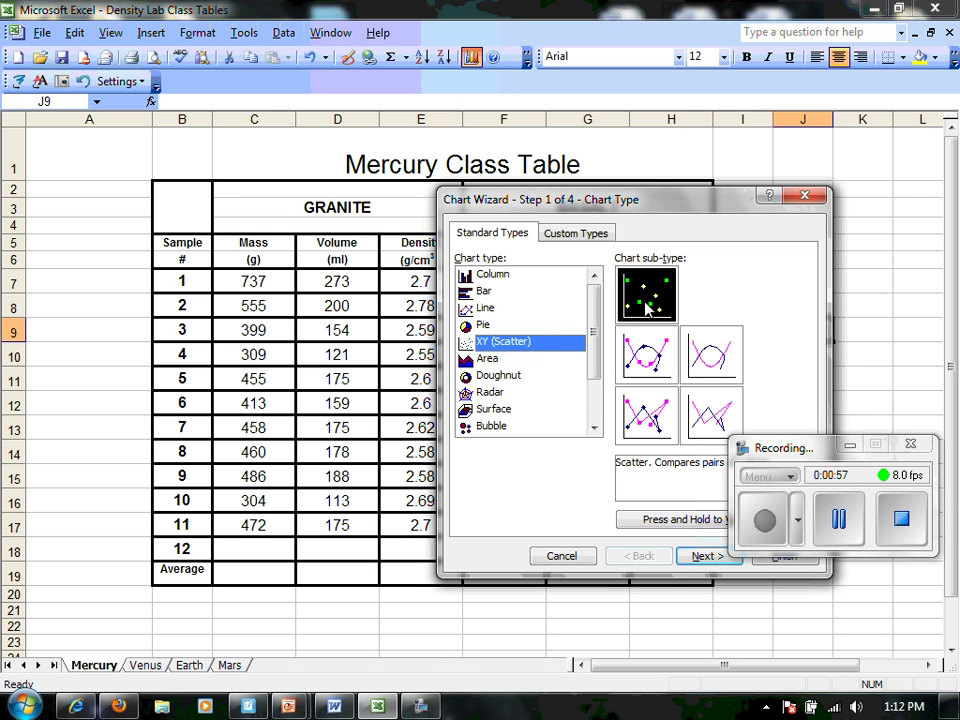
left_click(710, 556)
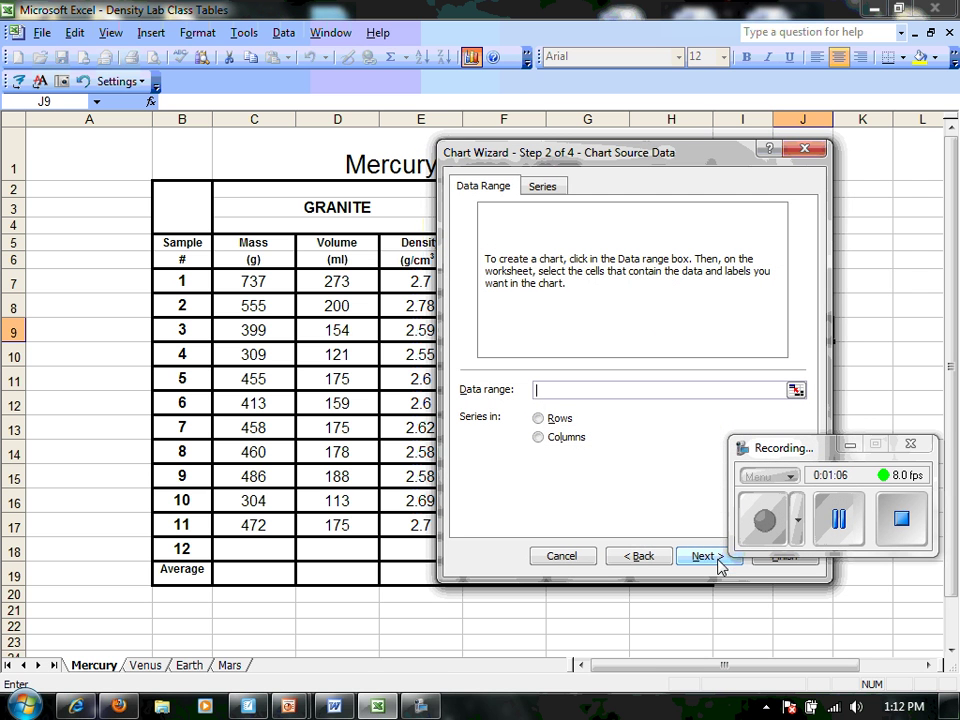
Add a series named Granite with X values from C7:C17
left_click(540, 188)
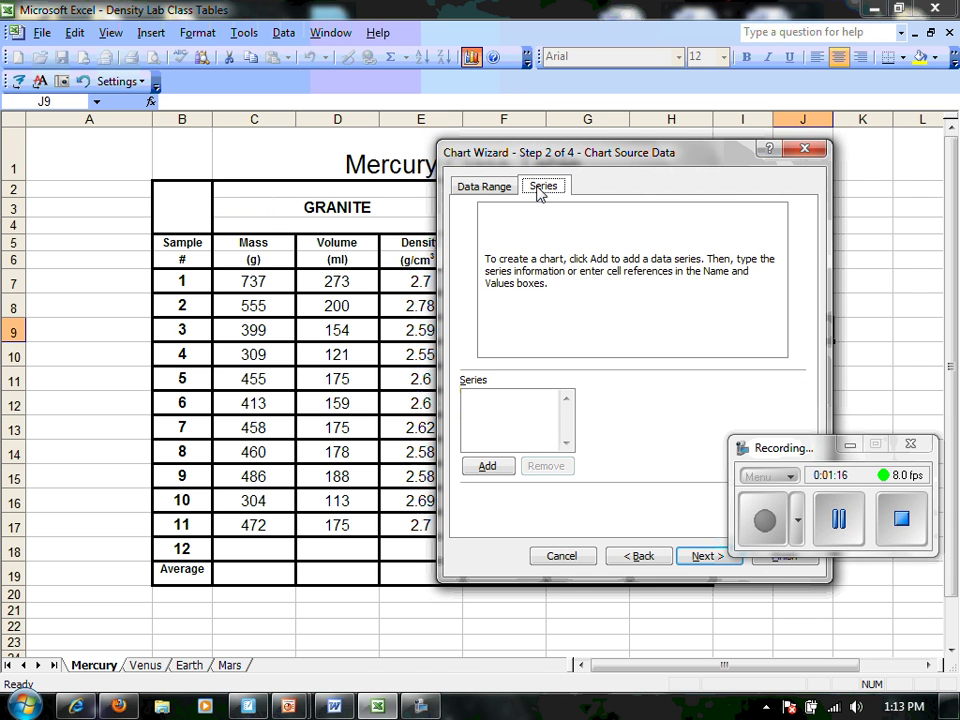
left_click(487, 467)
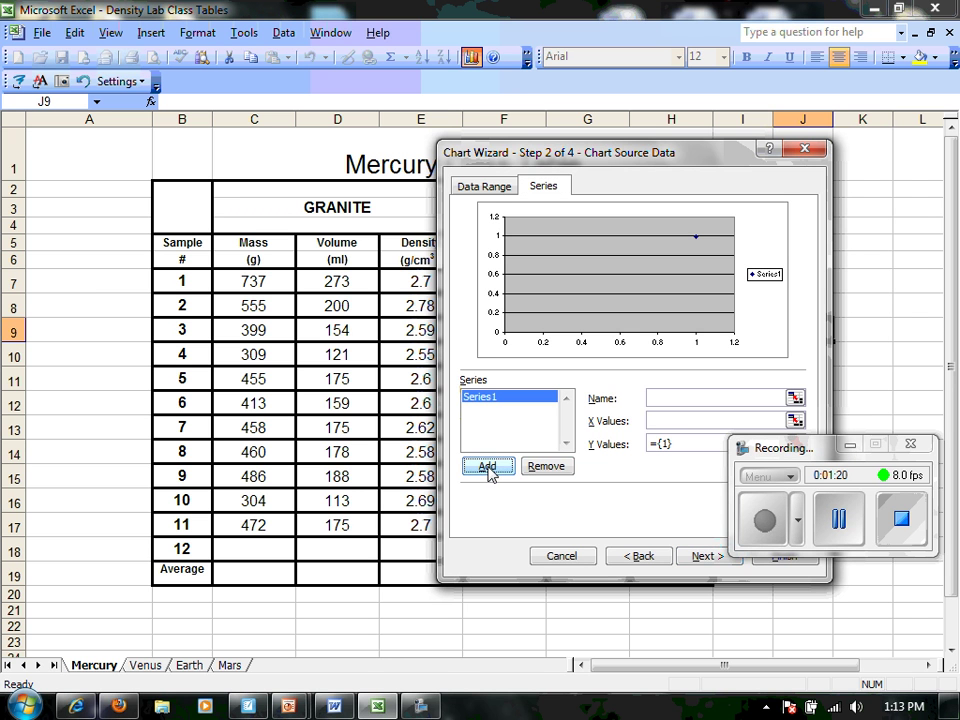
left_click(664, 400)
type("Granite")
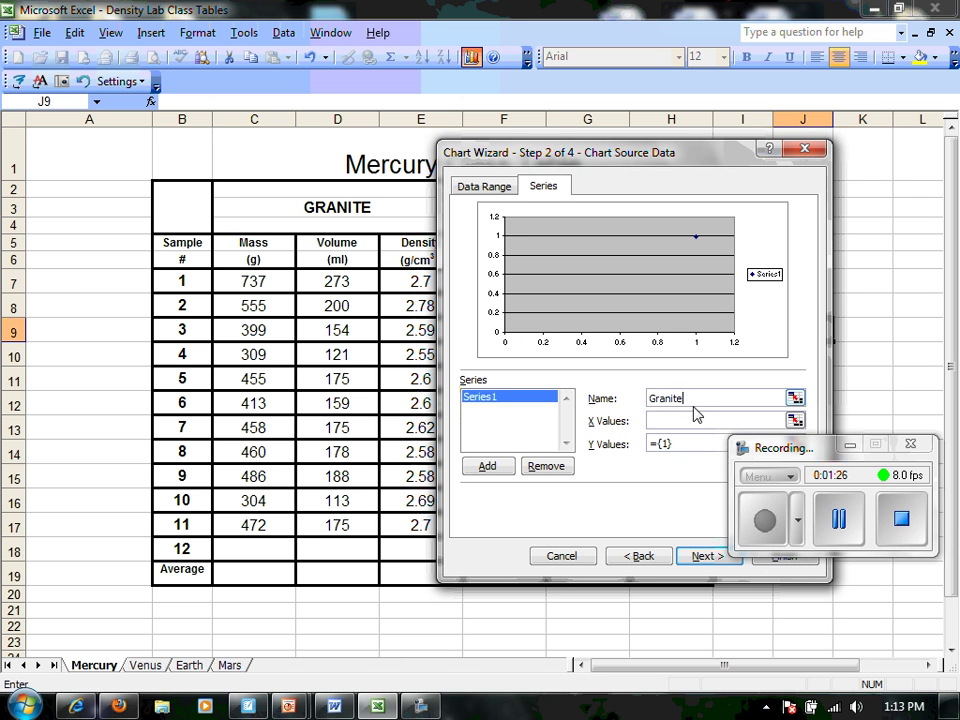
left_click(795, 421)
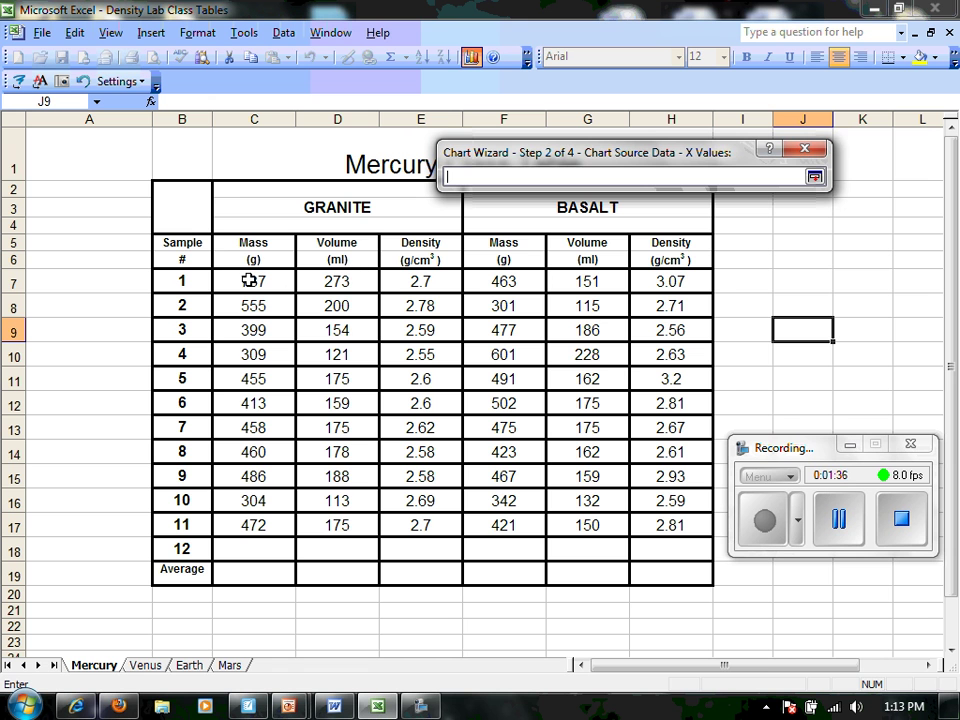
left_click_drag(249, 280, 247, 525)
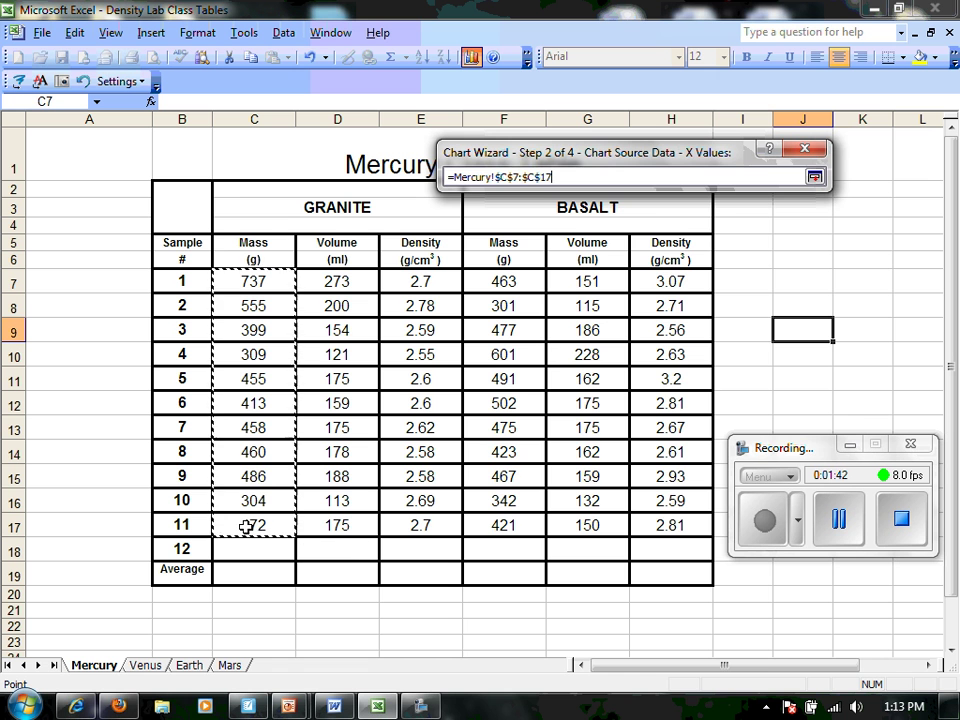
left_click(815, 178)
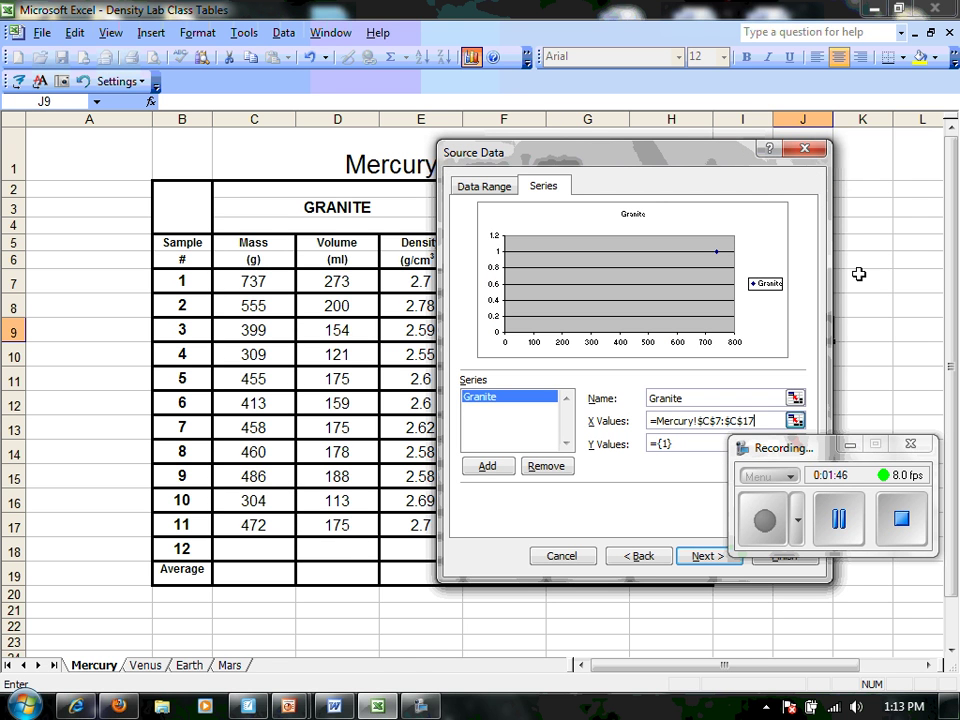
Set the Granite Y values to D7:D17 and add a second series
left_click_drag(798, 457, 808, 494)
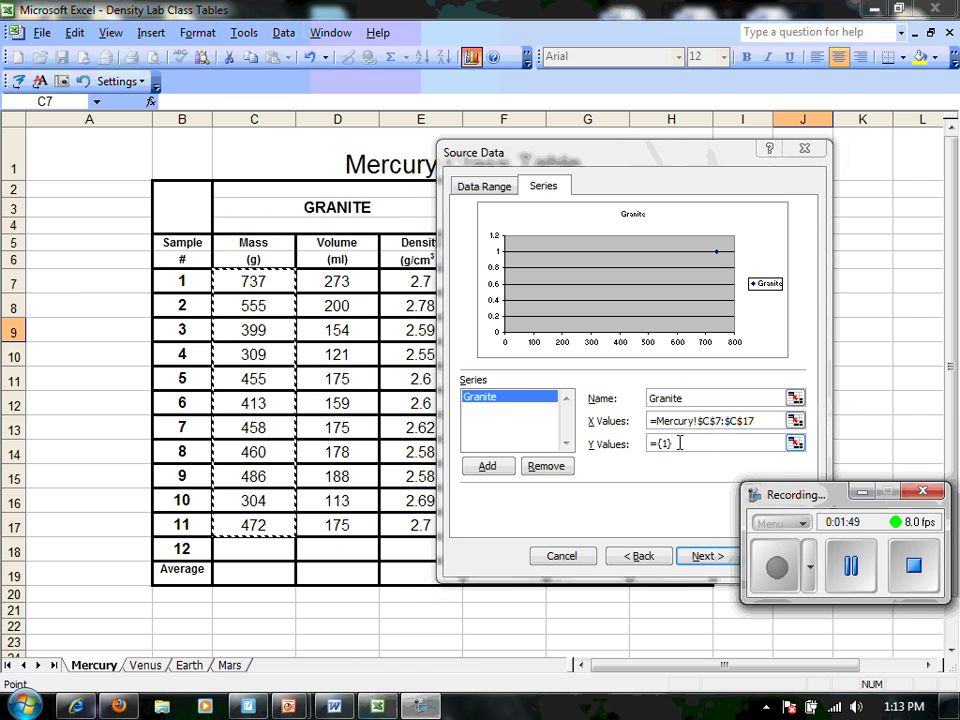
left_click_drag(719, 443, 648, 444)
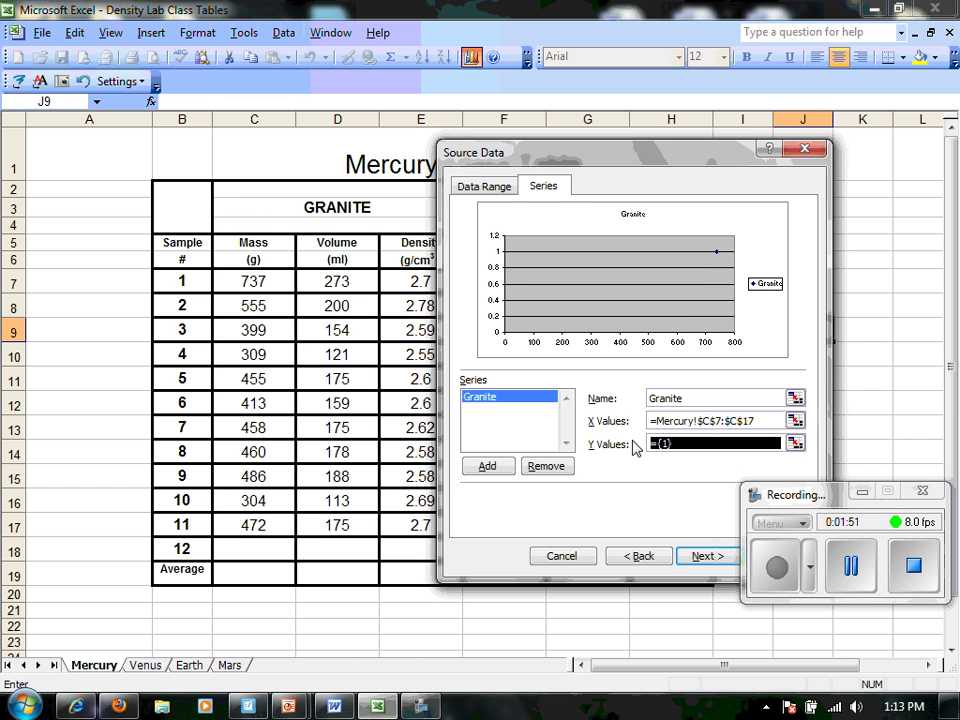
key("BackSpace")
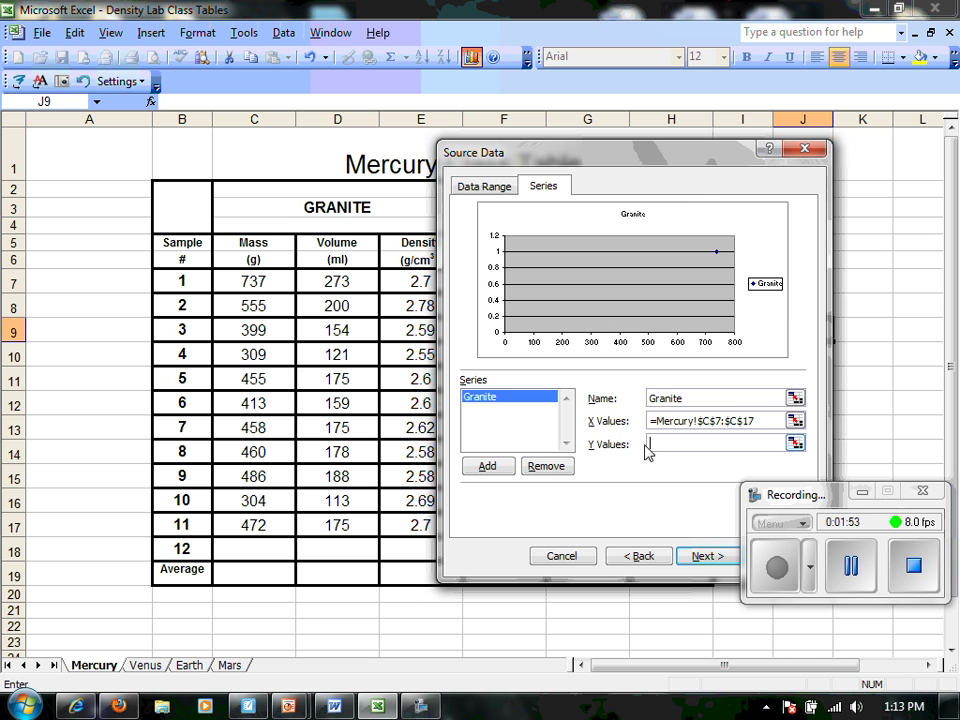
left_click(796, 444)
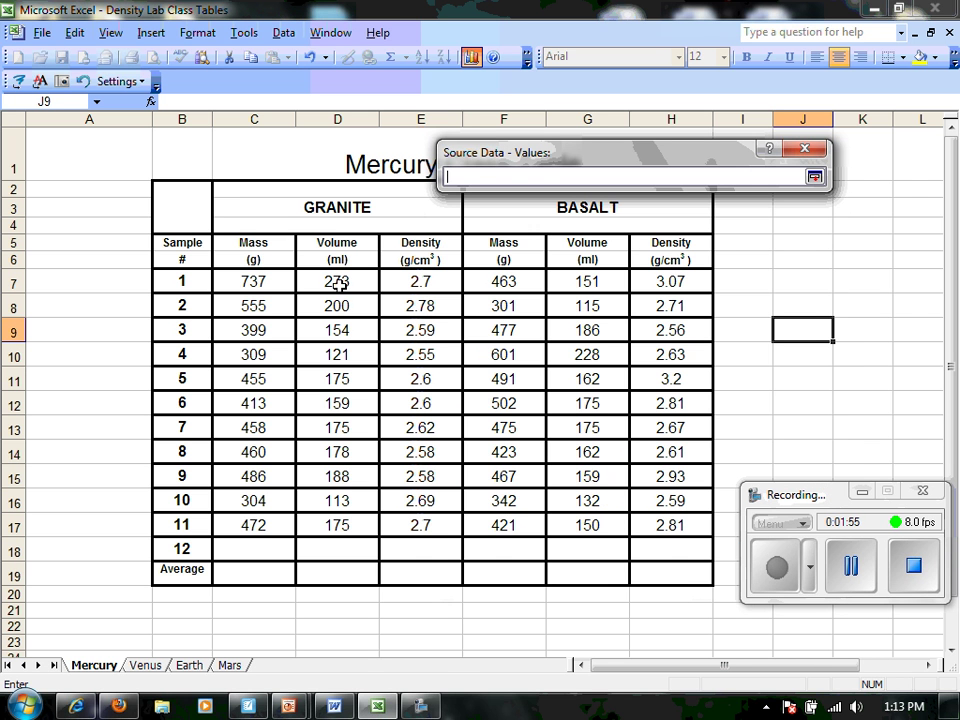
left_click_drag(336, 281, 333, 522)
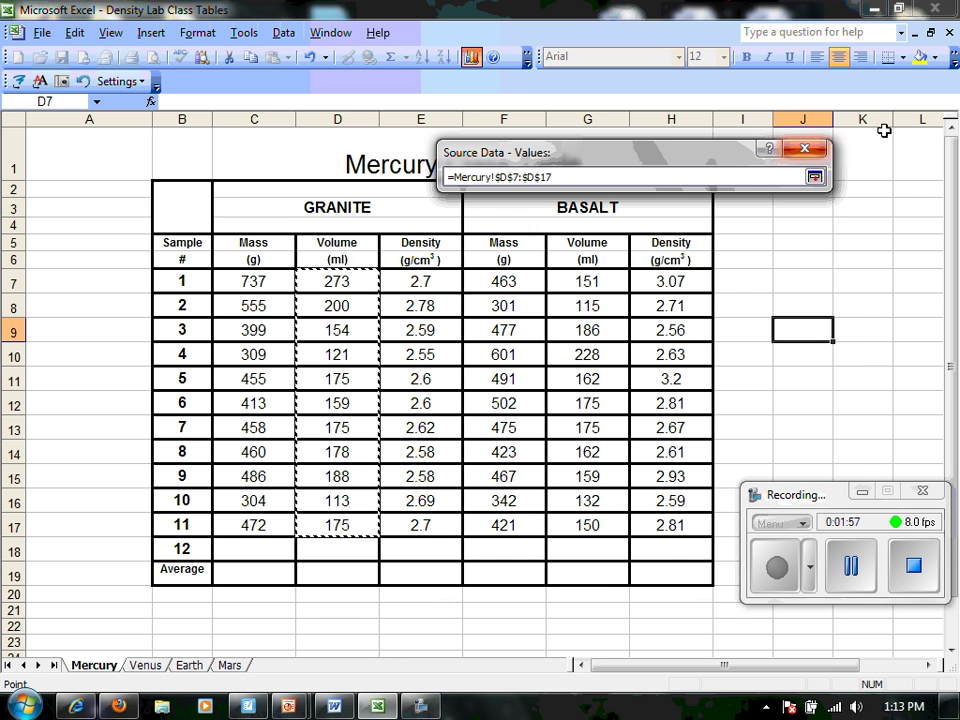
left_click(815, 177)
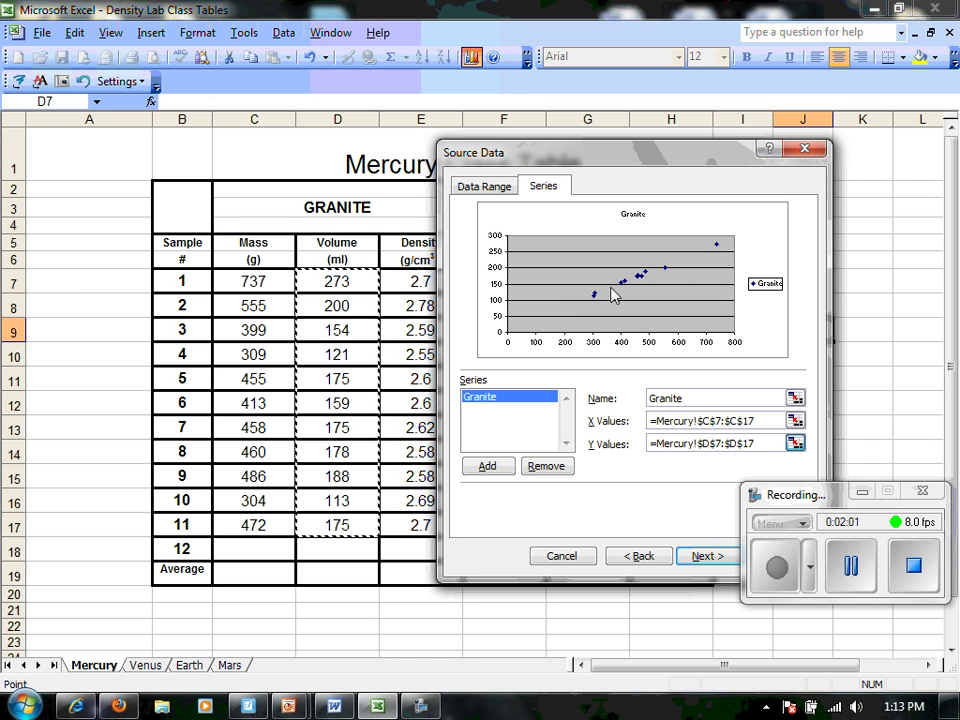
left_click(486, 467)
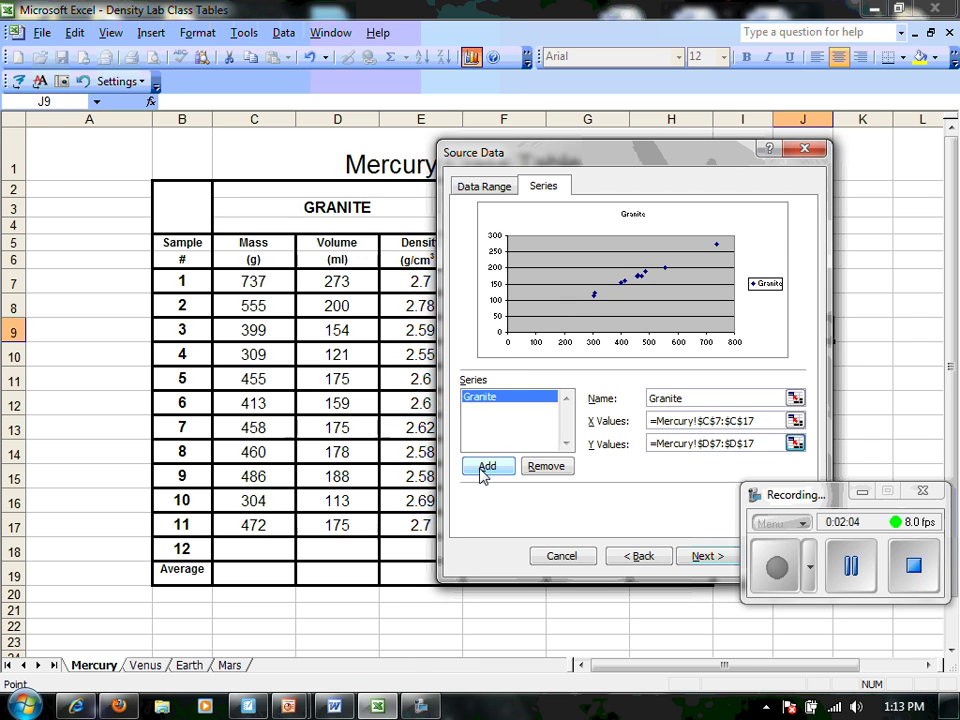
Name the second series Basalt with X values from F7:F17
left_click(663, 401)
type("Basa")
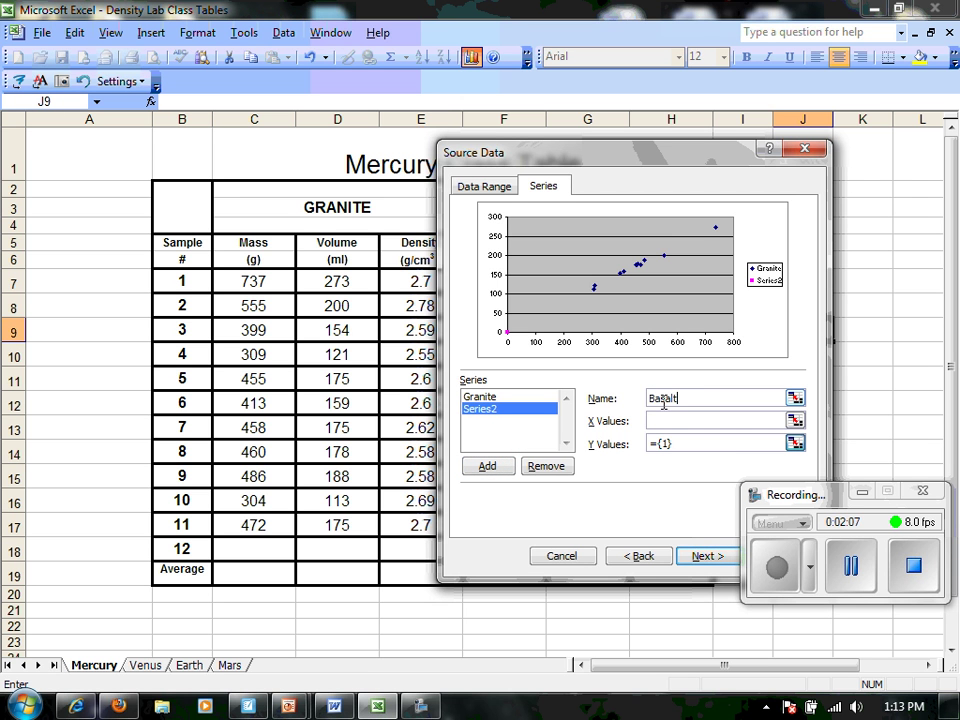
type("lt")
left_click(686, 421)
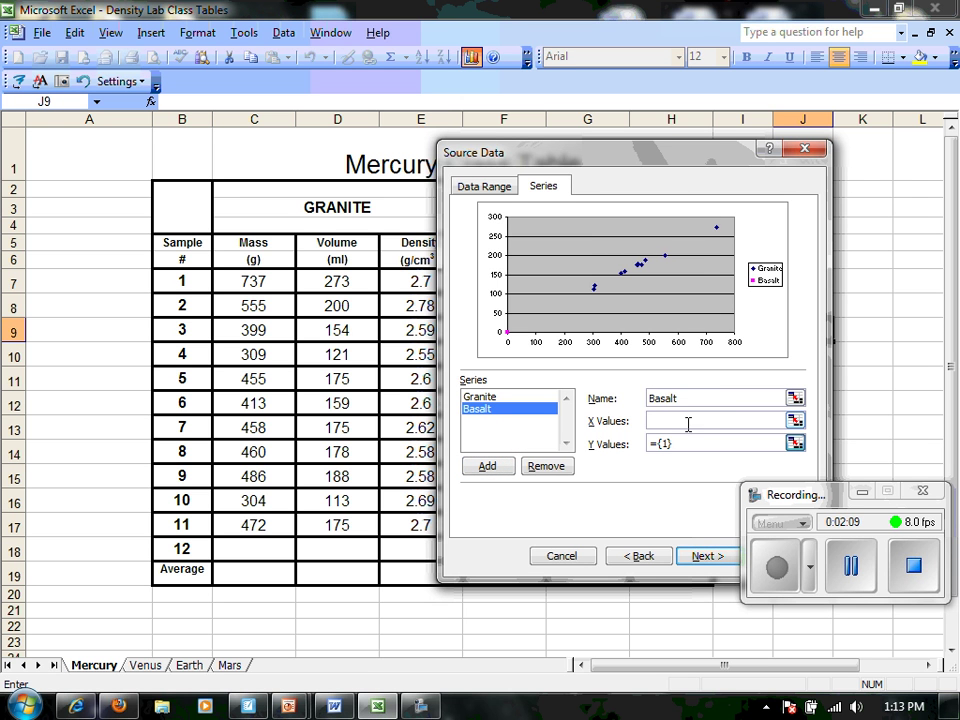
left_click_drag(660, 161, 252, 167)
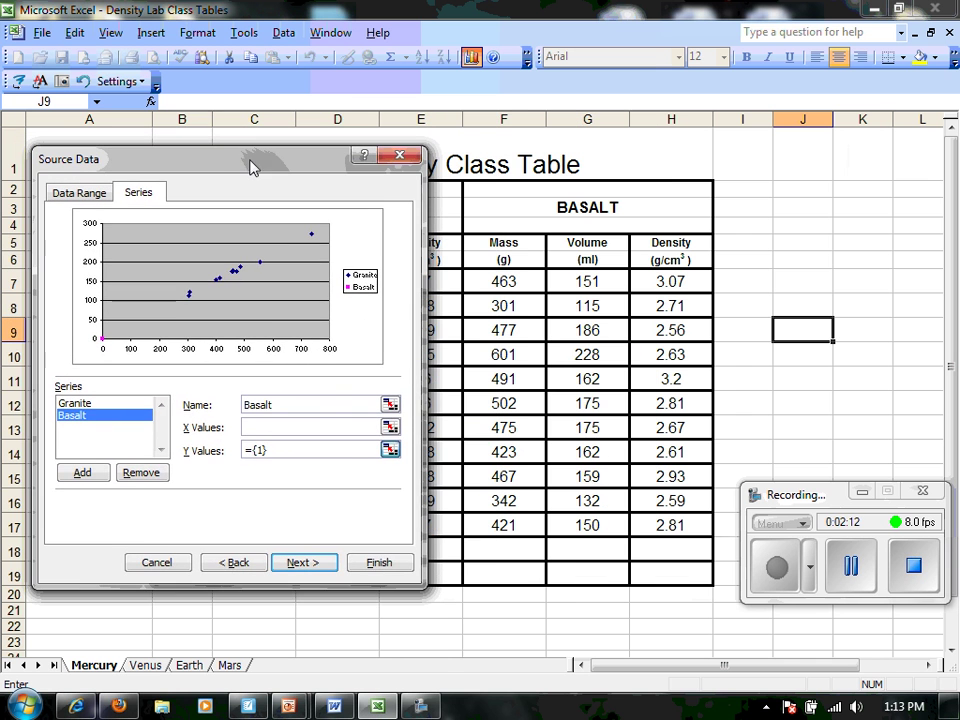
left_click(390, 428)
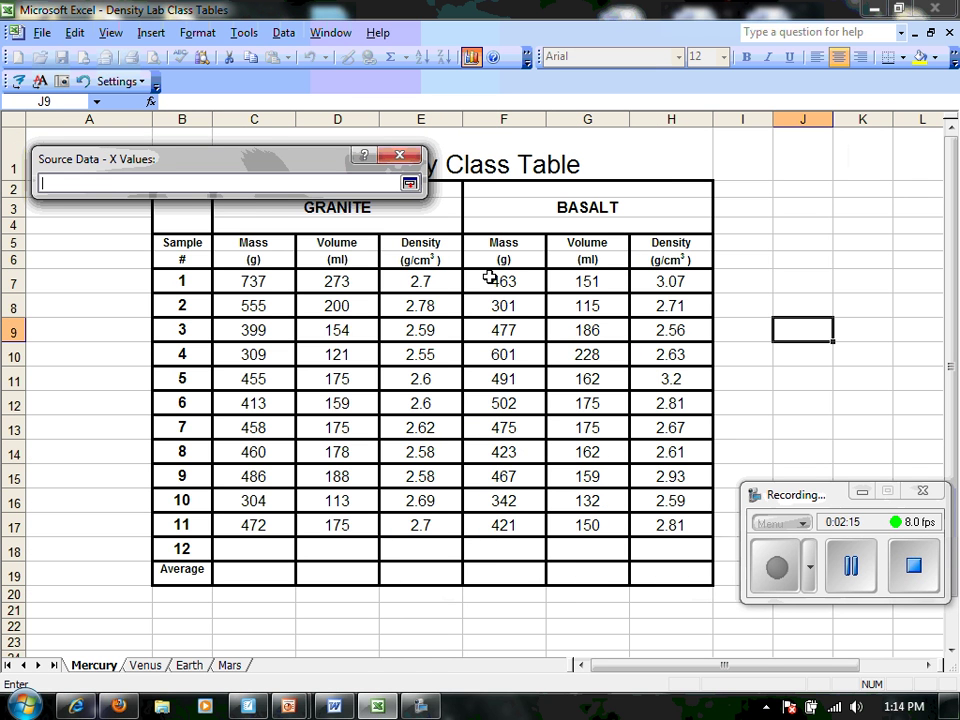
left_click_drag(489, 278, 504, 525)
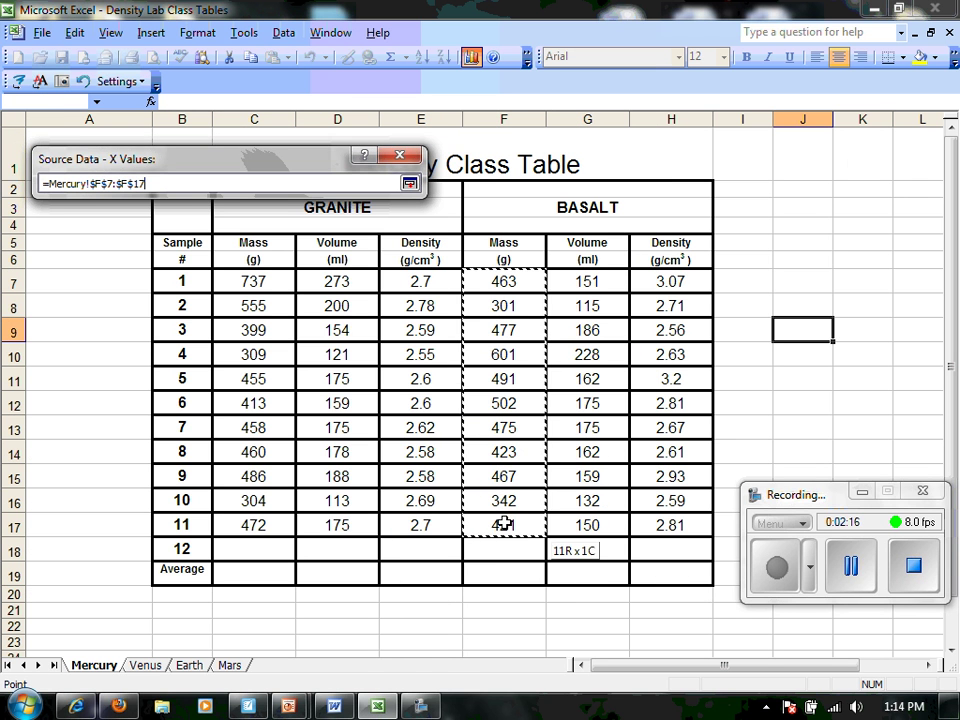
left_click(409, 183)
Set the Basalt Y values to G7:G17 and continue to Chart Options
left_click_drag(276, 450, 233, 455)
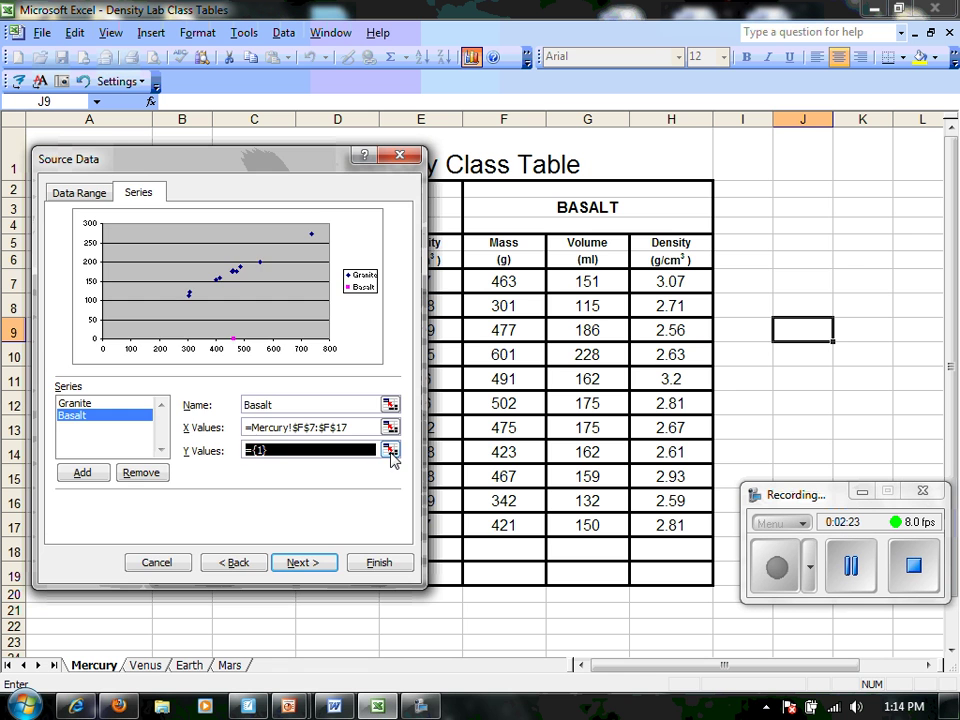
left_click(391, 452)
left_click_drag(579, 280, 580, 517)
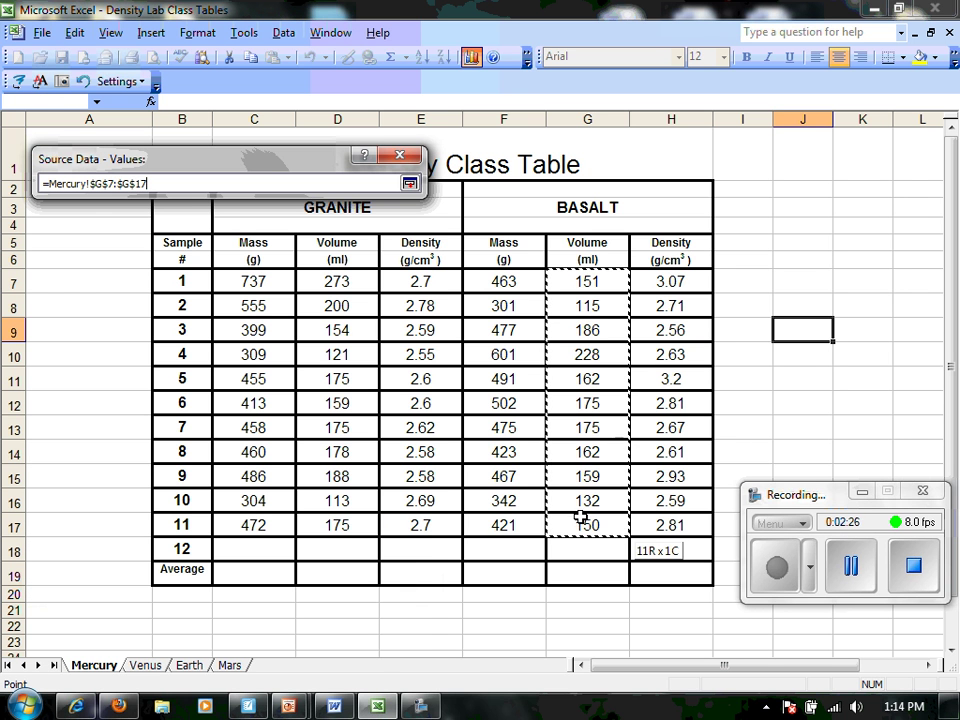
left_click(409, 183)
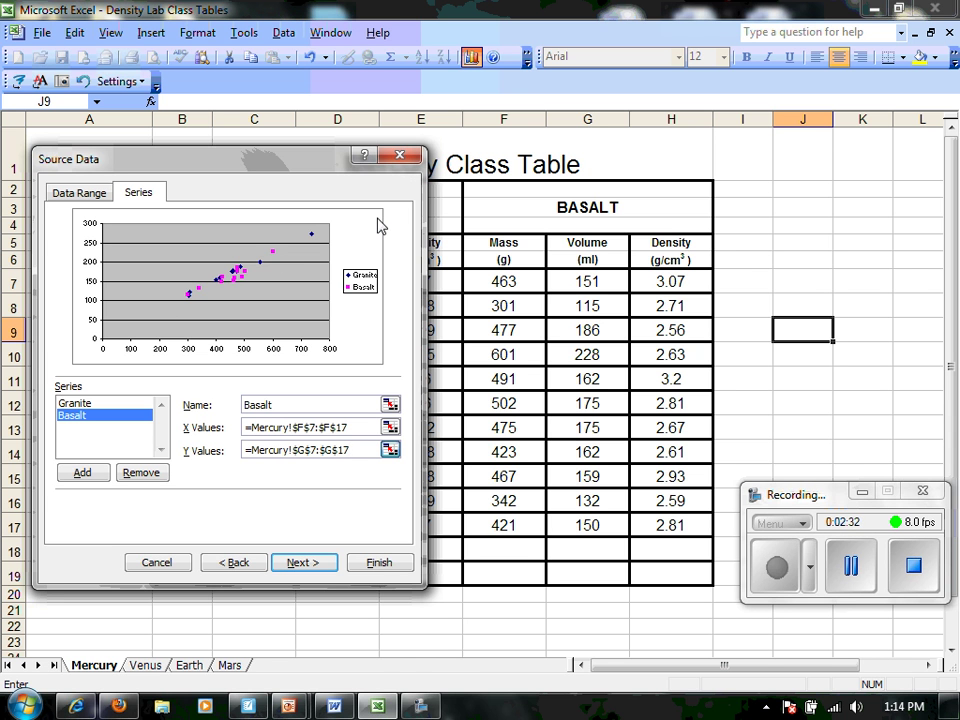
left_click(298, 563)
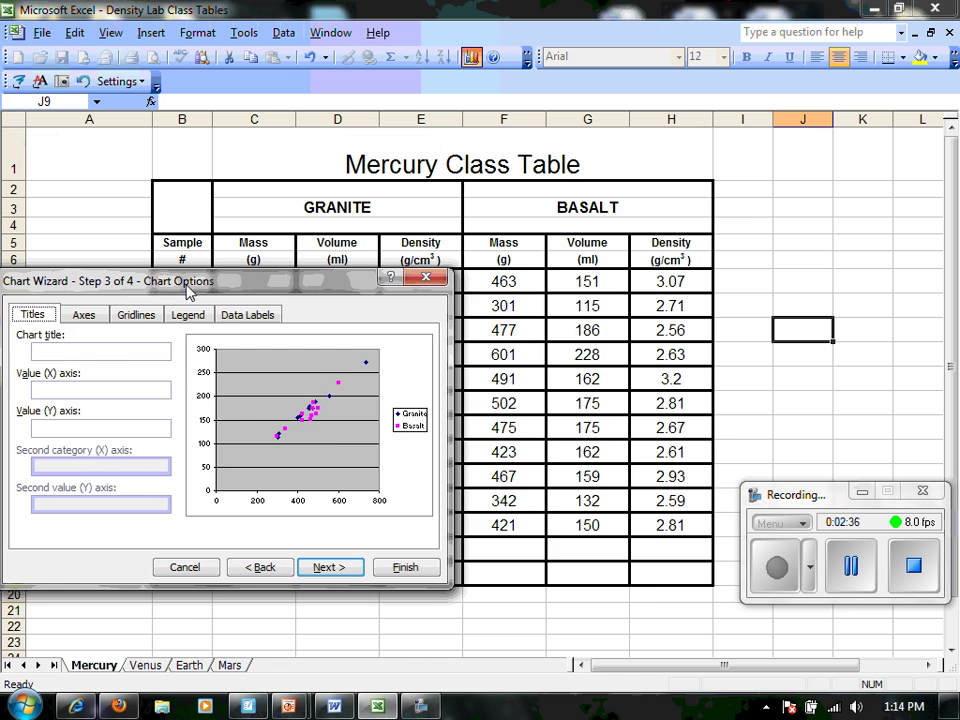
Set the chart title to 'Mass and Volume of Igneous Rocks'
left_click_drag(191, 283, 383, 285)
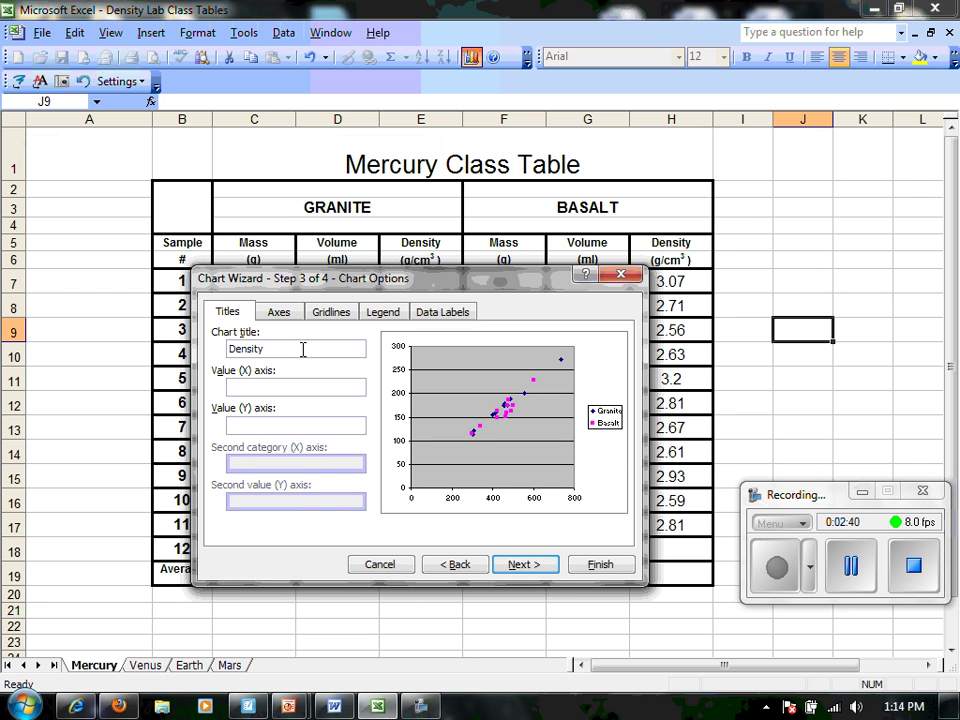
double_click(303, 349)
key("BackSpace")
type("Ma")
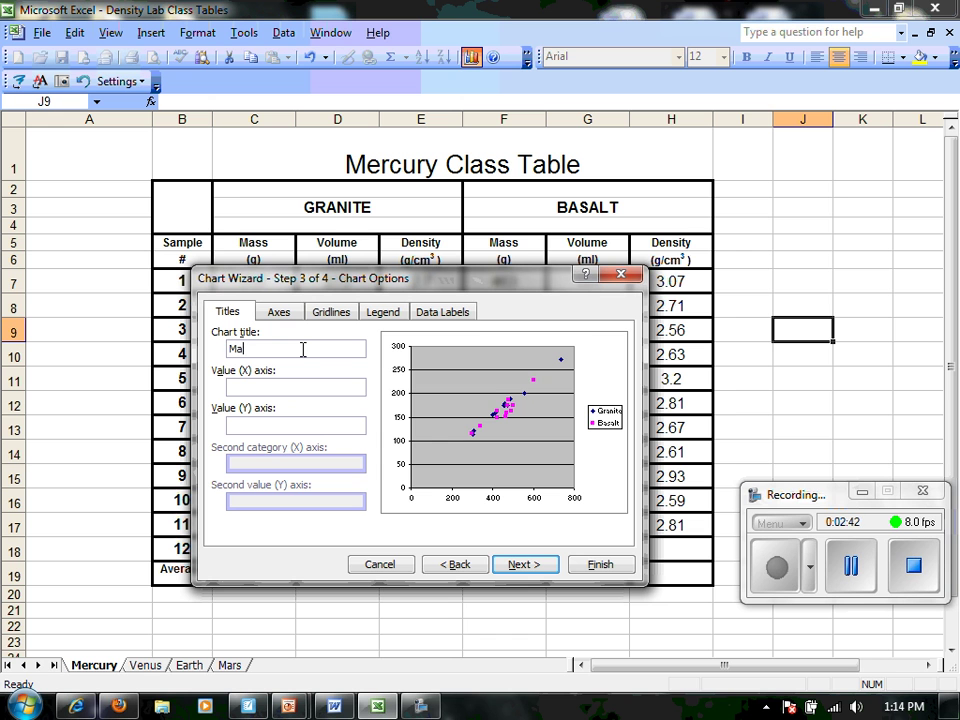
type("ss and Volume of Igneous Rocks")
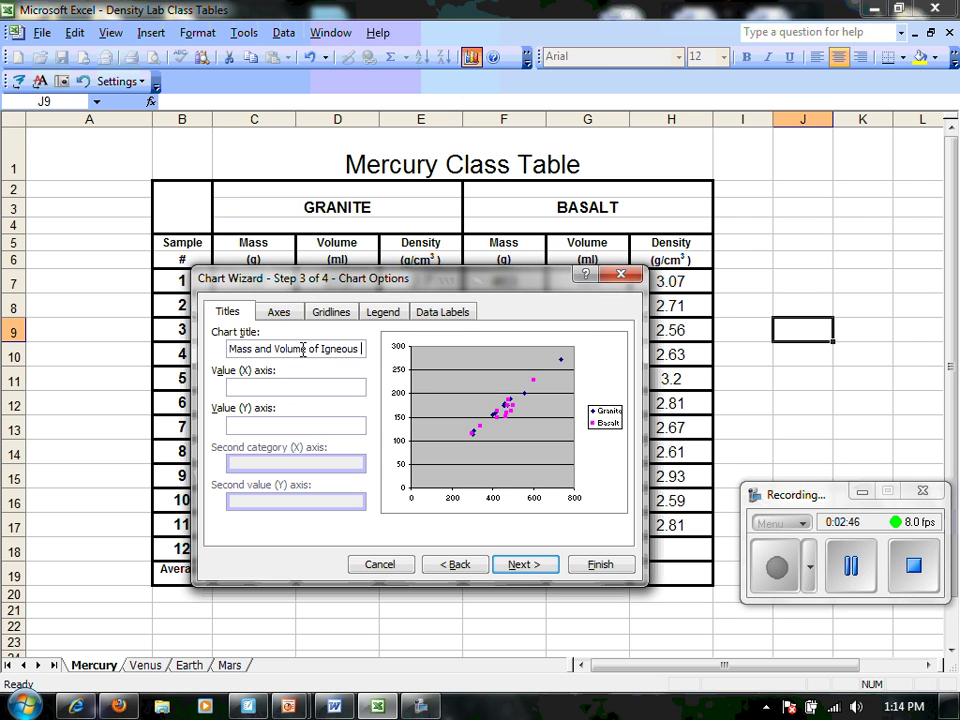
Title the X axis 'mass (g)' and the Y axis 'volume (cubic cm)'
left_click(300, 388)
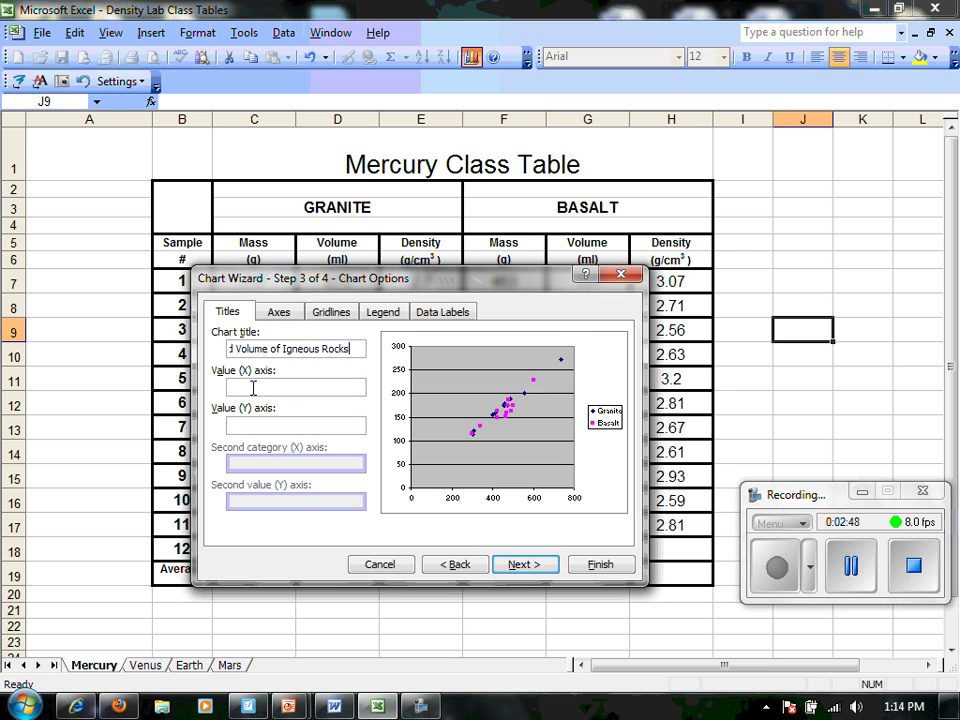
type("mas")
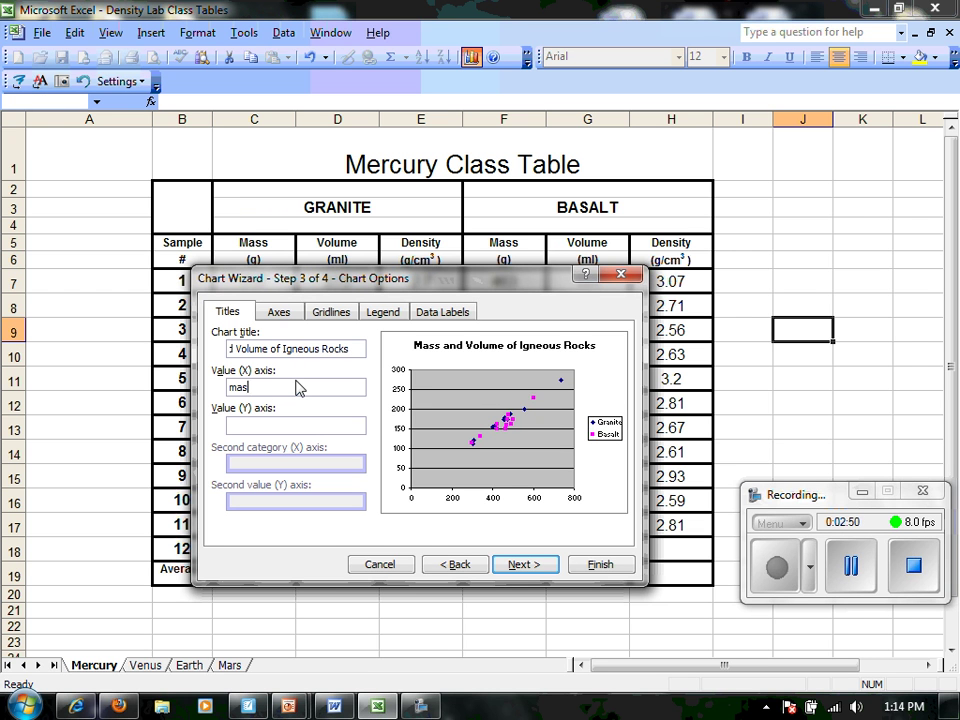
type("s (g)")
key("Tab")
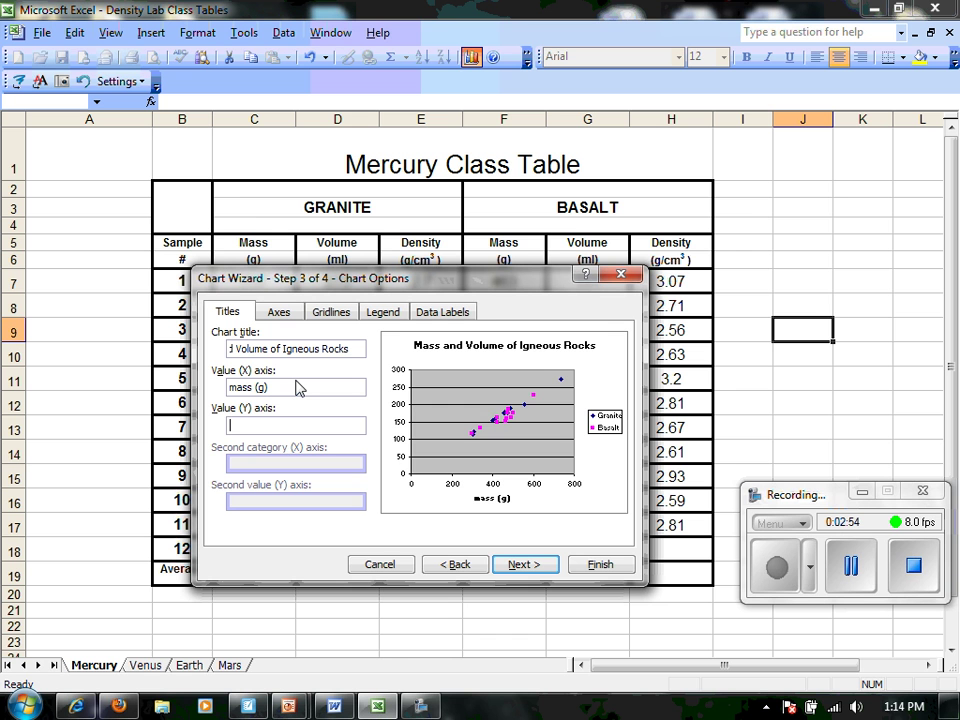
type("volume (cubic cm")
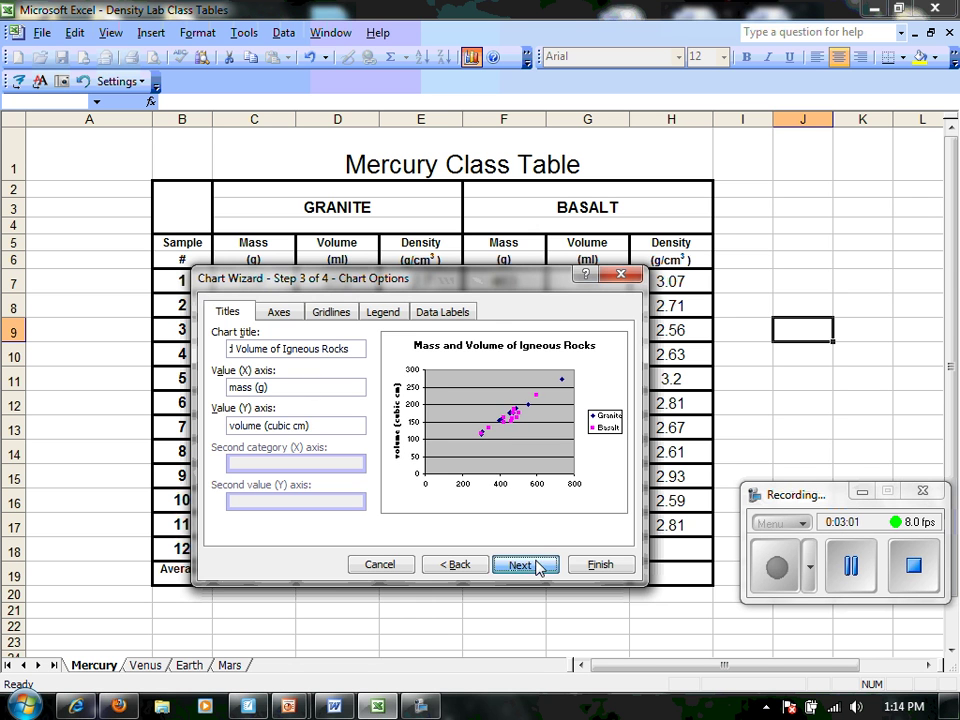
left_click(537, 566)
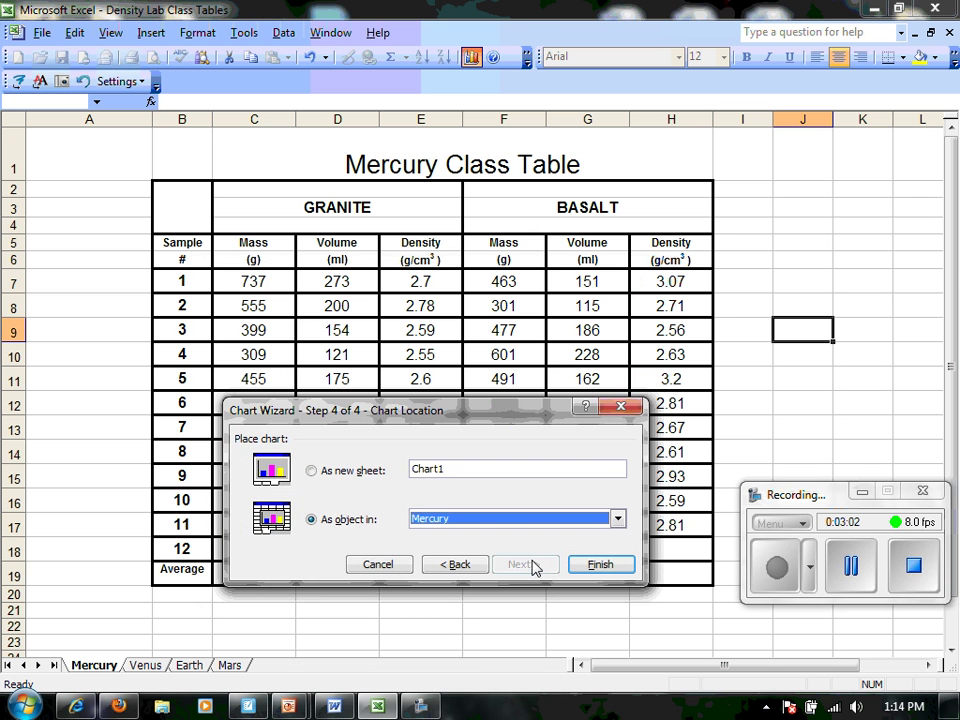
Embed the finished chart on the Mercury sheet and enlarge it over the table
left_click(593, 565)
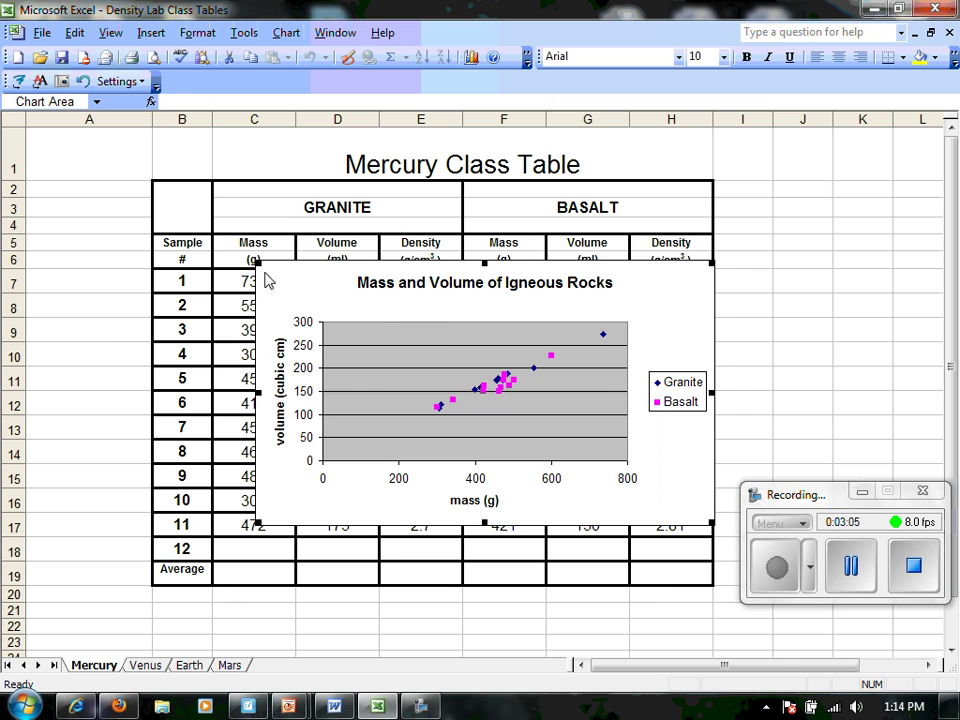
left_click_drag(258, 263, 110, 142)
left_click_drag(710, 522, 895, 643)
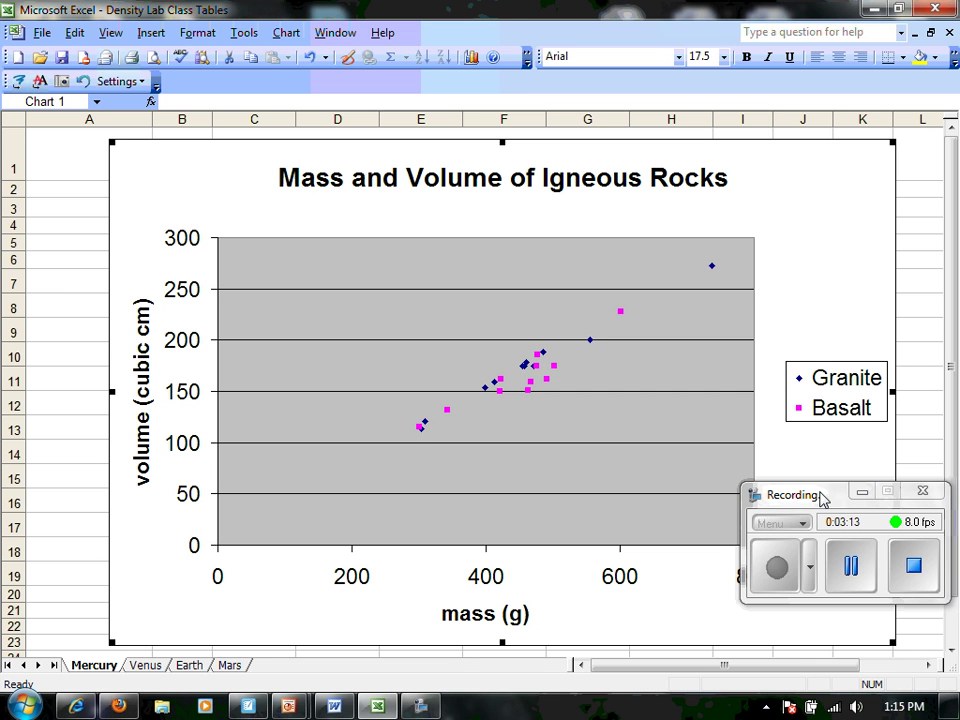
left_click_drag(822, 498, 877, 480)
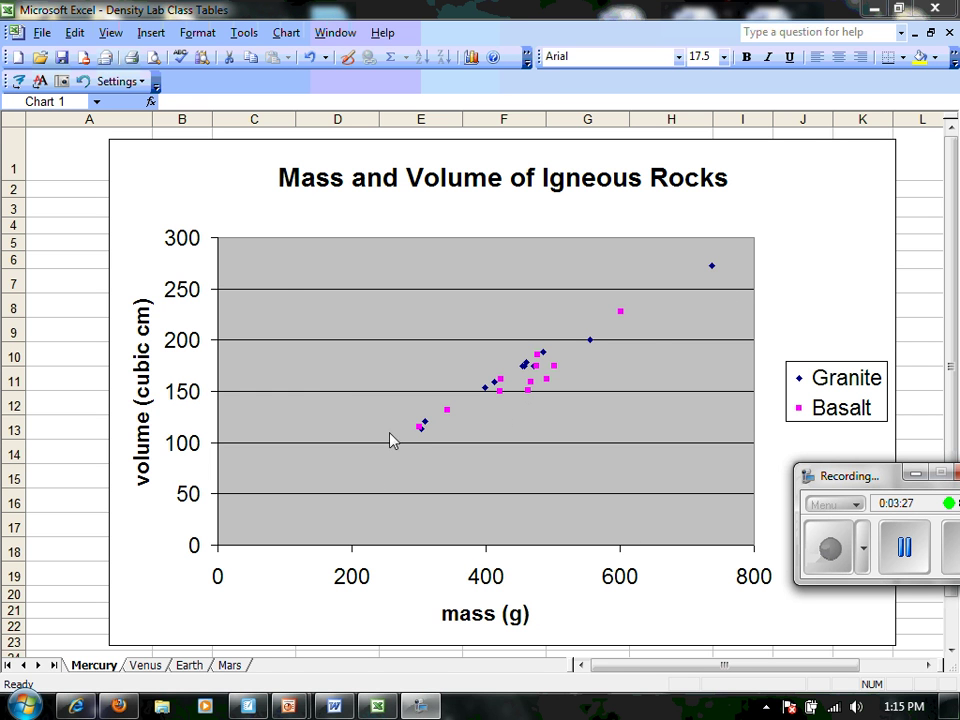
Bring up the Scale settings of the mass axis in Format Axis
left_click(358, 587)
left_click(358, 587)
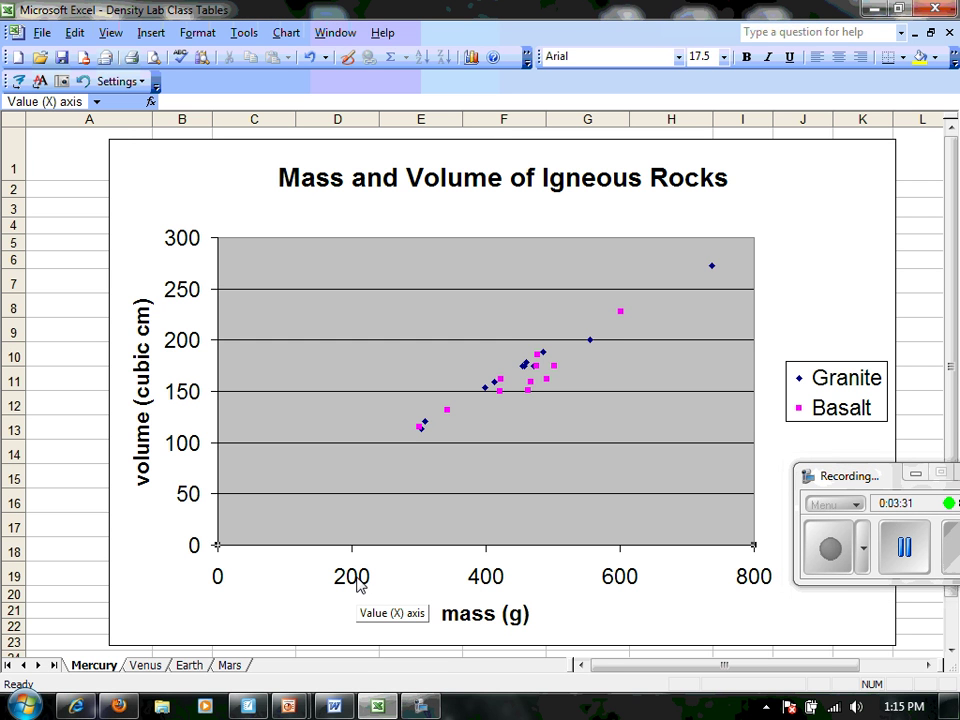
right_click(357, 579)
left_click(405, 593)
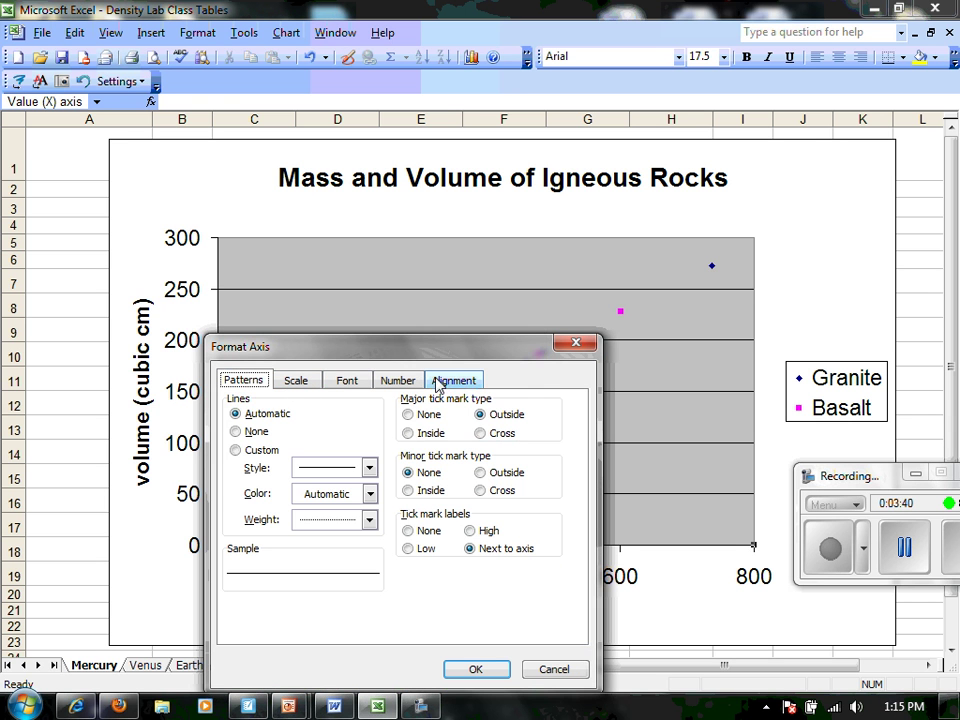
left_click(305, 385)
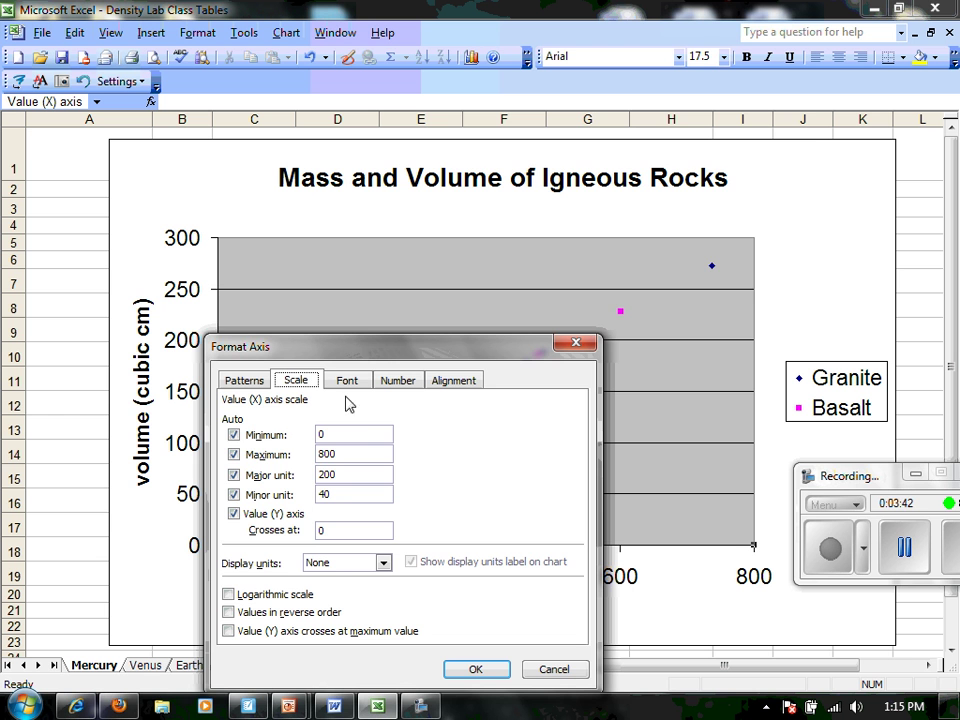
left_click_drag(386, 351, 508, 163)
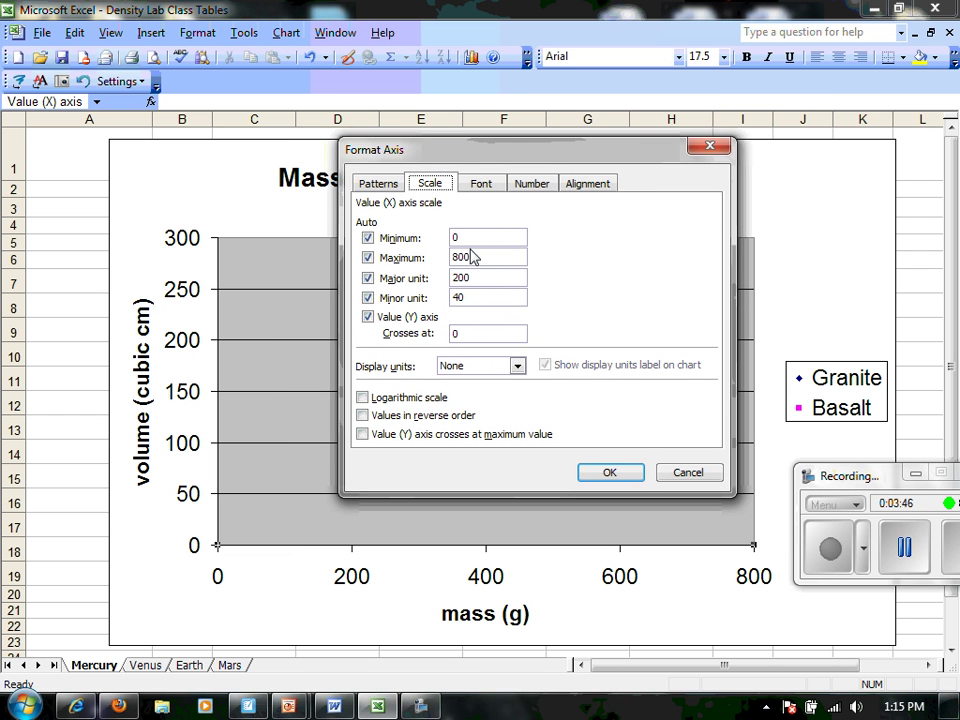
Set the mass axis minimum to 250 and maximum to 750
left_click_drag(461, 237, 444, 237)
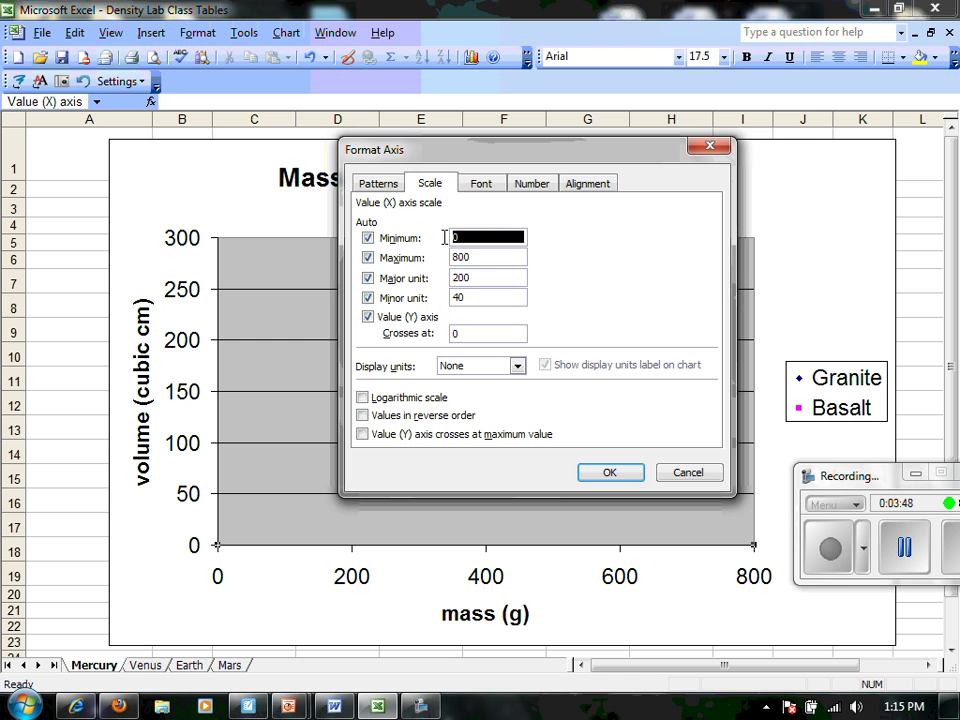
left_click_drag(515, 163, 648, 168)
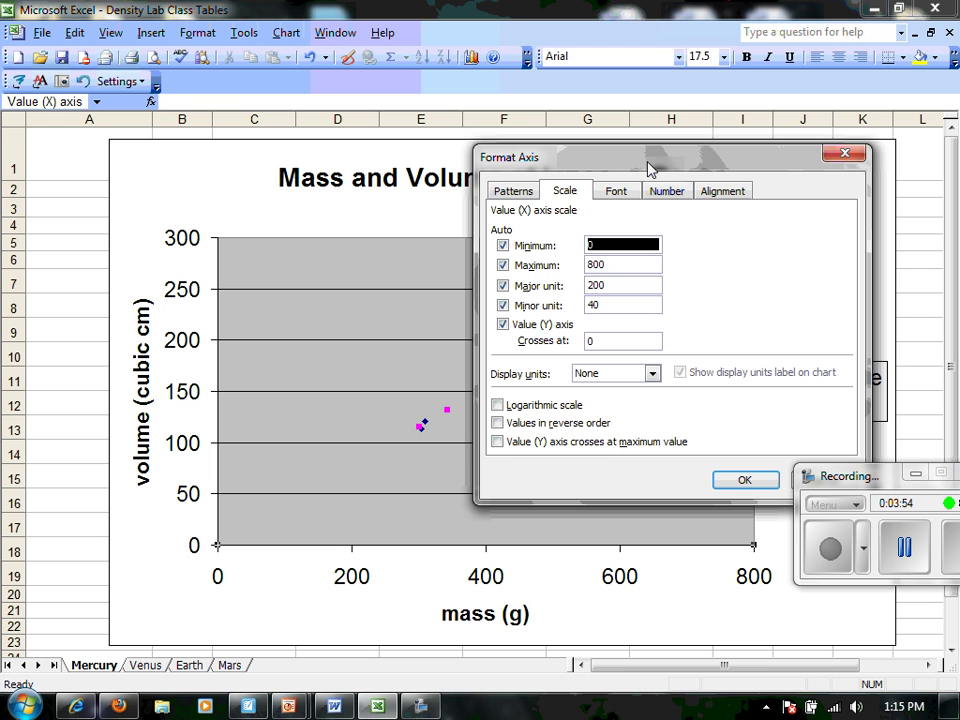
type("25")
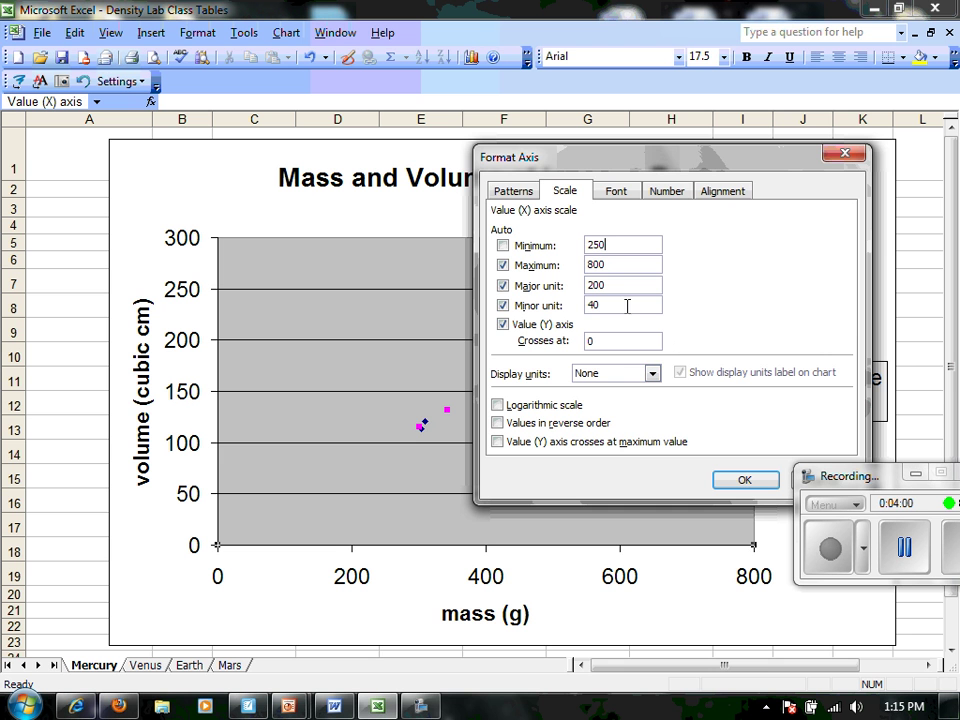
double_click(611, 265)
left_click_drag(661, 161, 456, 268)
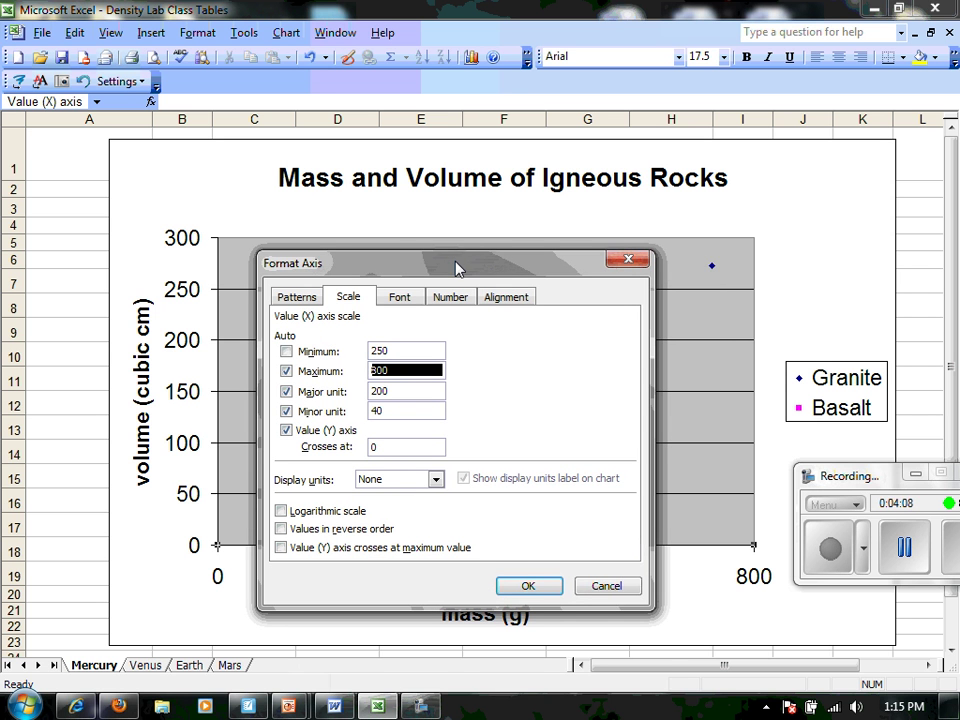
type("75")
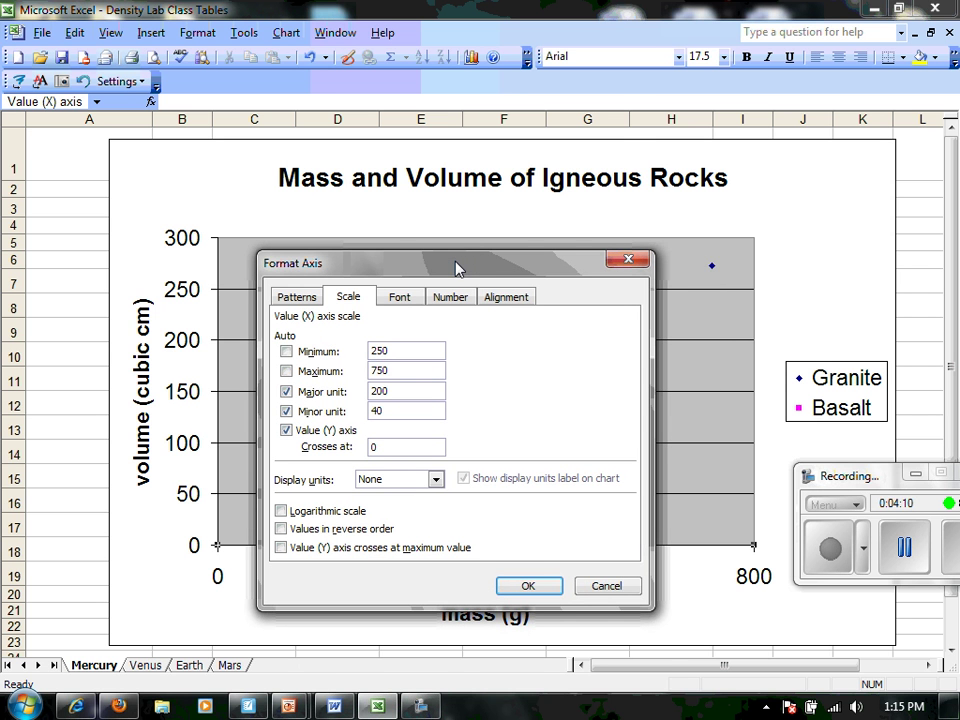
type("0")
left_click_drag(456, 270, 414, 90)
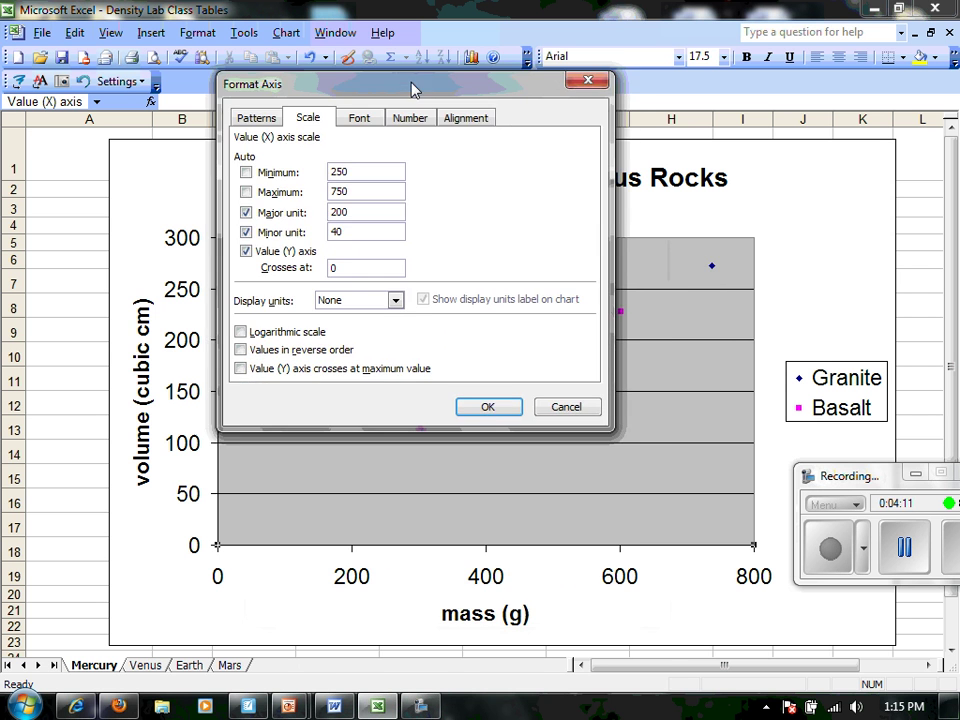
left_click(487, 408)
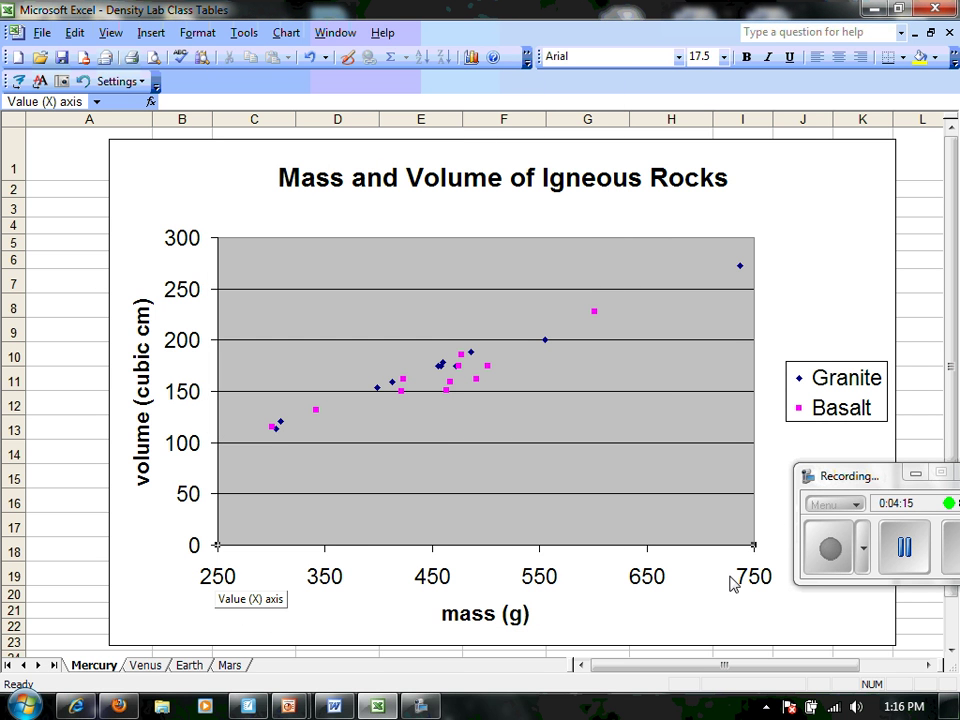
Change the mass axis major unit from 100 to 50
right_click(648, 585)
left_click(668, 591)
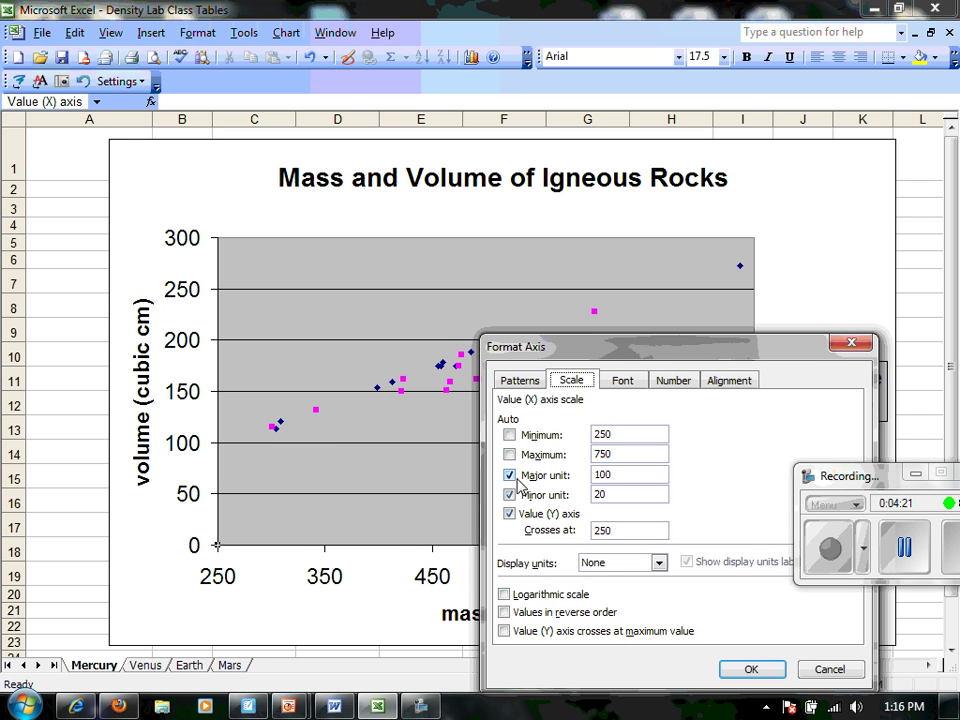
double_click(620, 475)
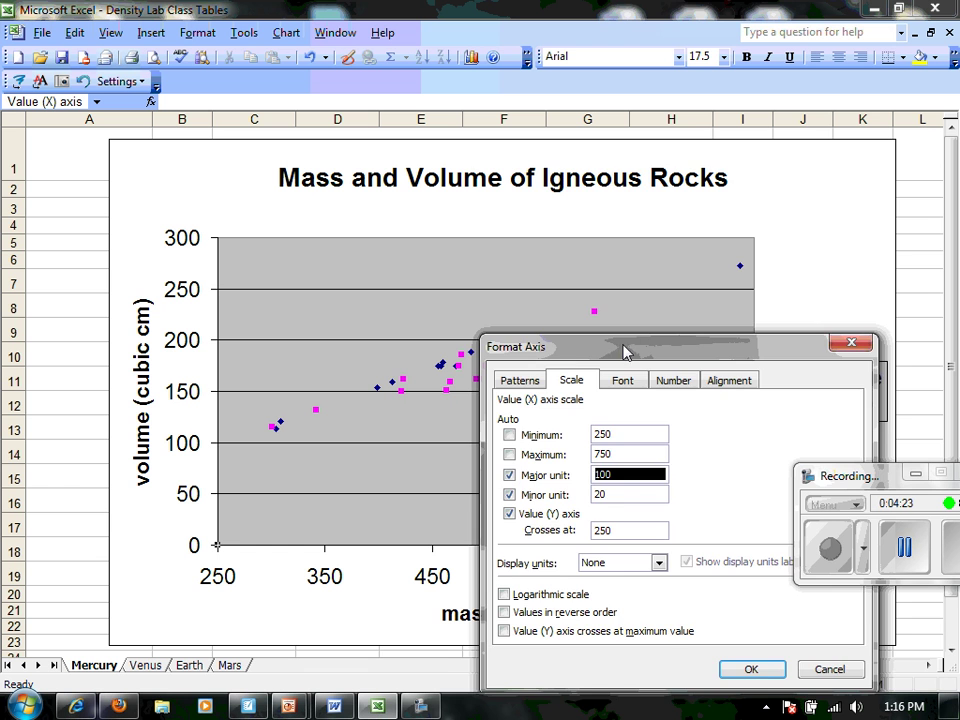
left_click_drag(626, 347, 612, 167)
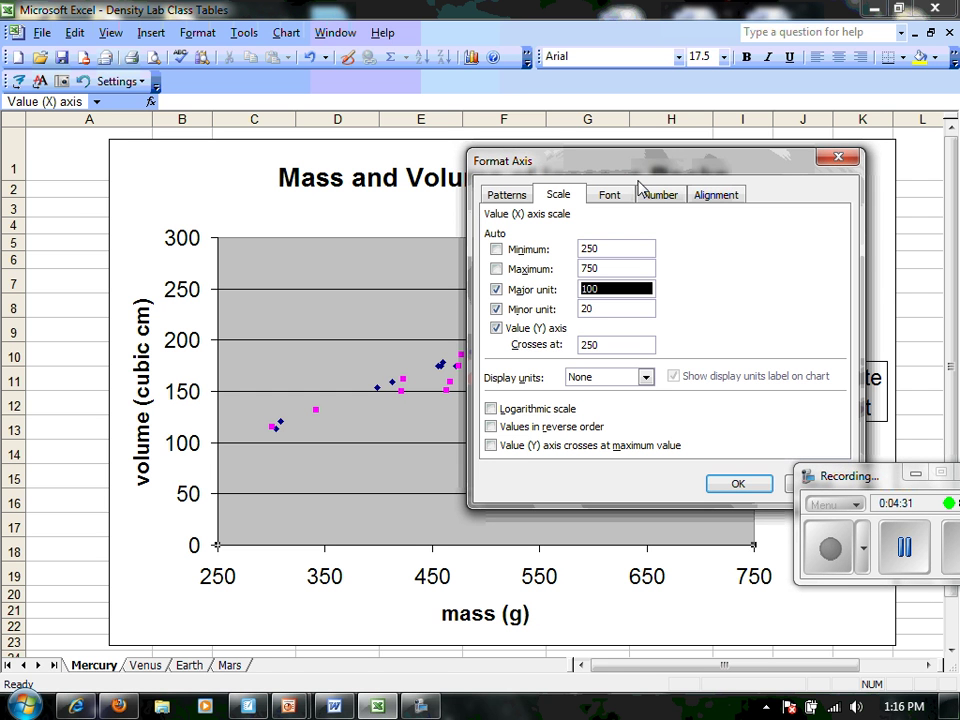
type("50")
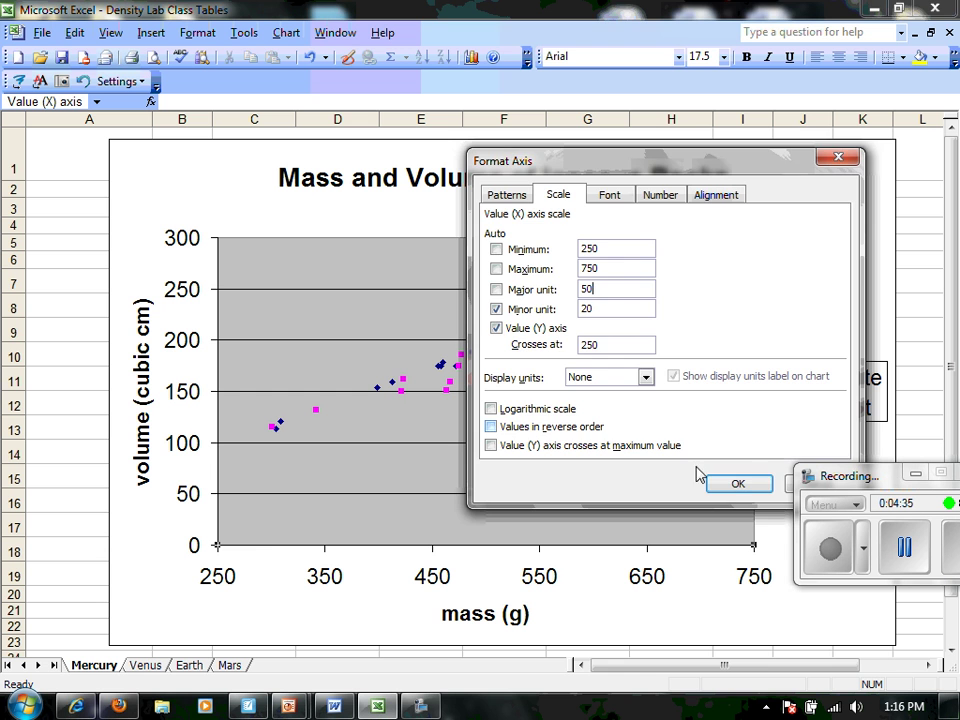
left_click(733, 487)
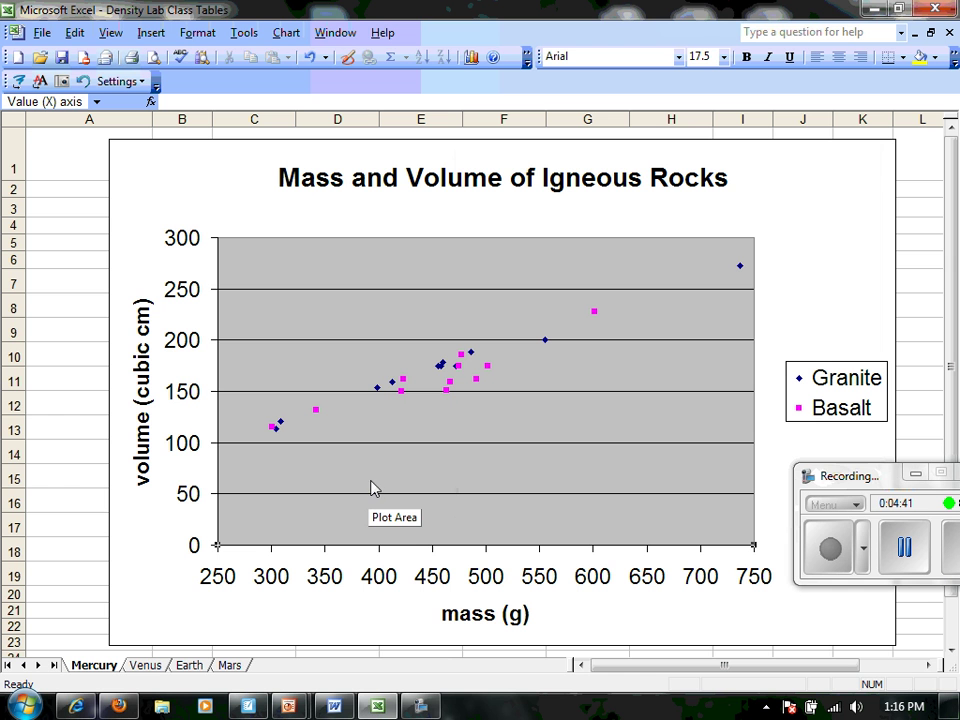
Change the volume axis minimum from 0 to 100
right_click(184, 350)
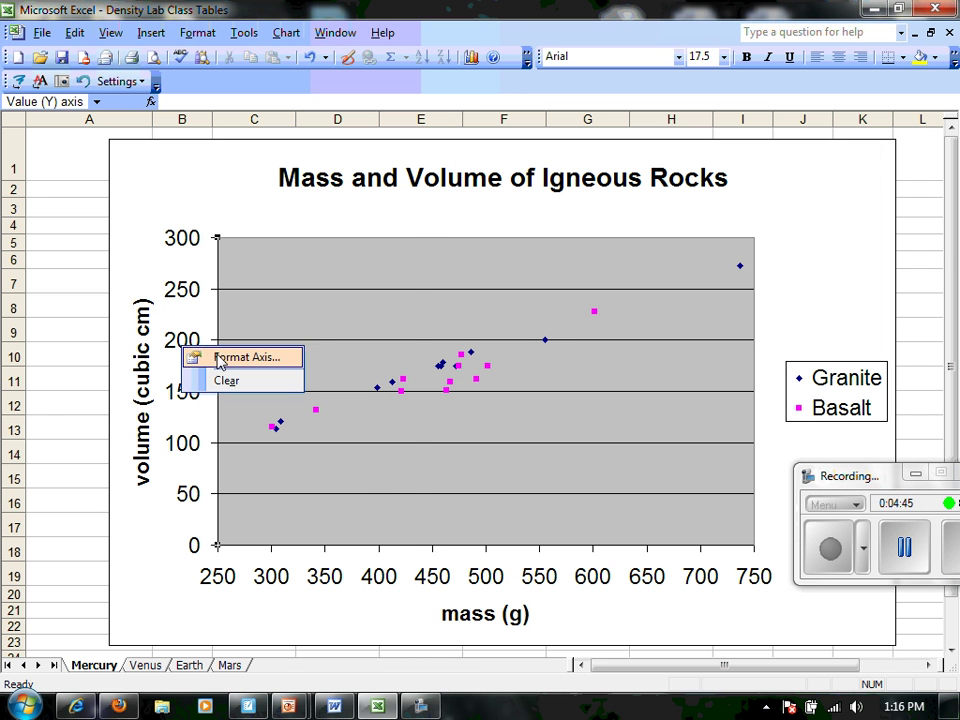
left_click(222, 358)
double_click(144, 262)
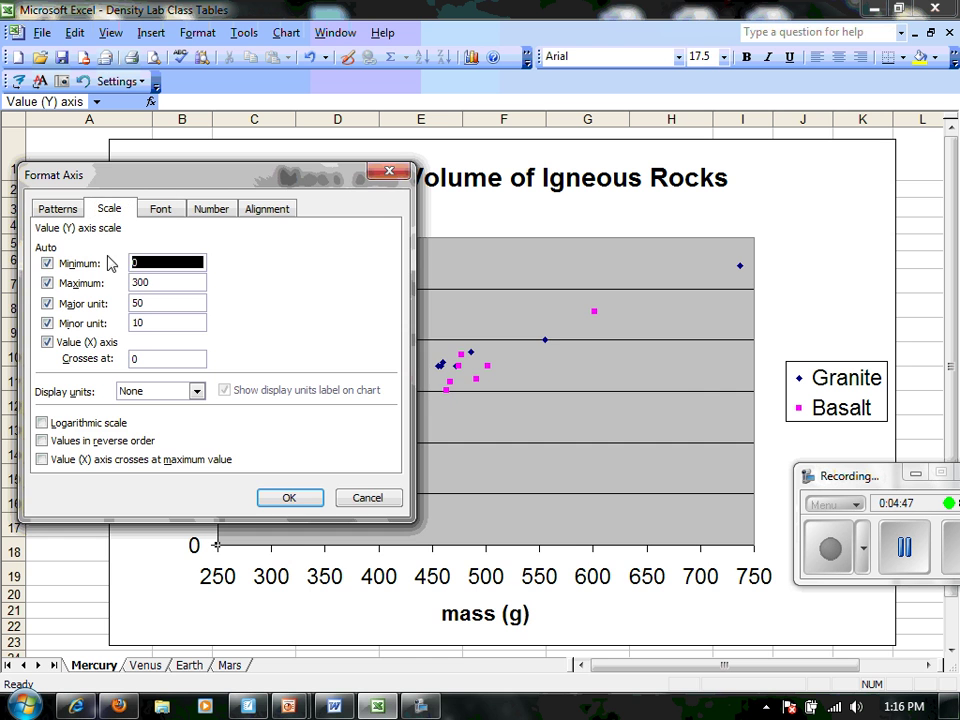
left_click_drag(169, 178, 363, 318)
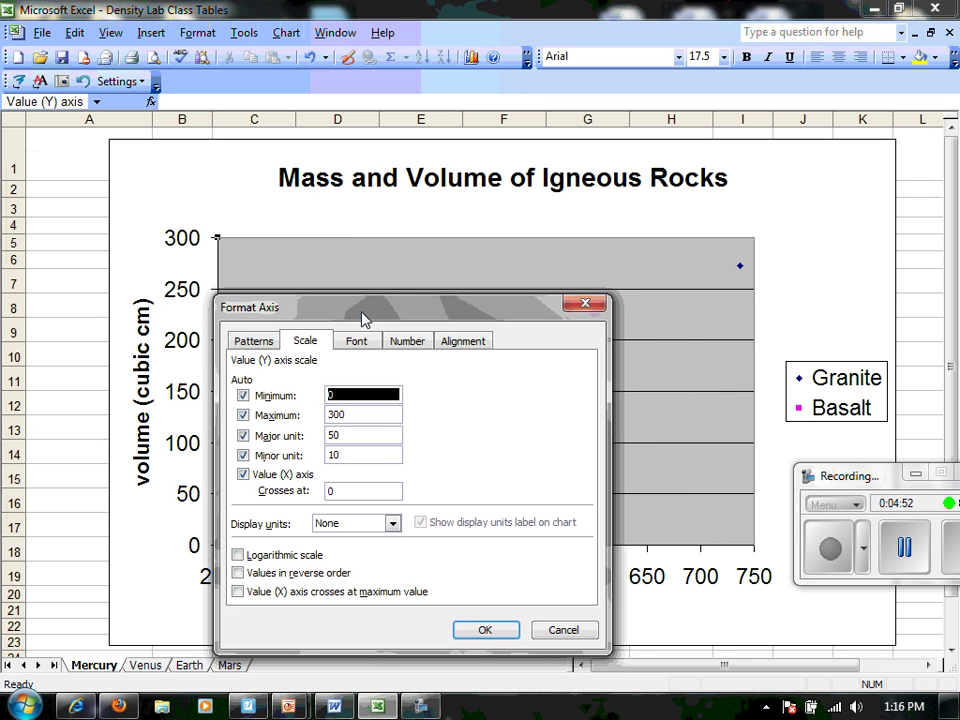
type("100")
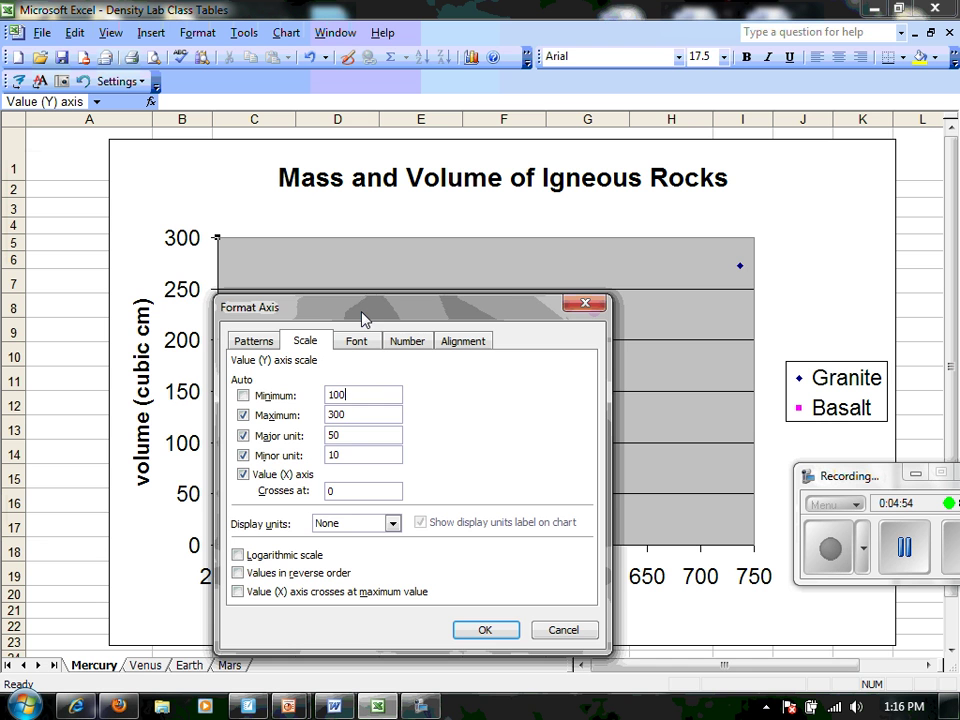
left_click(486, 632)
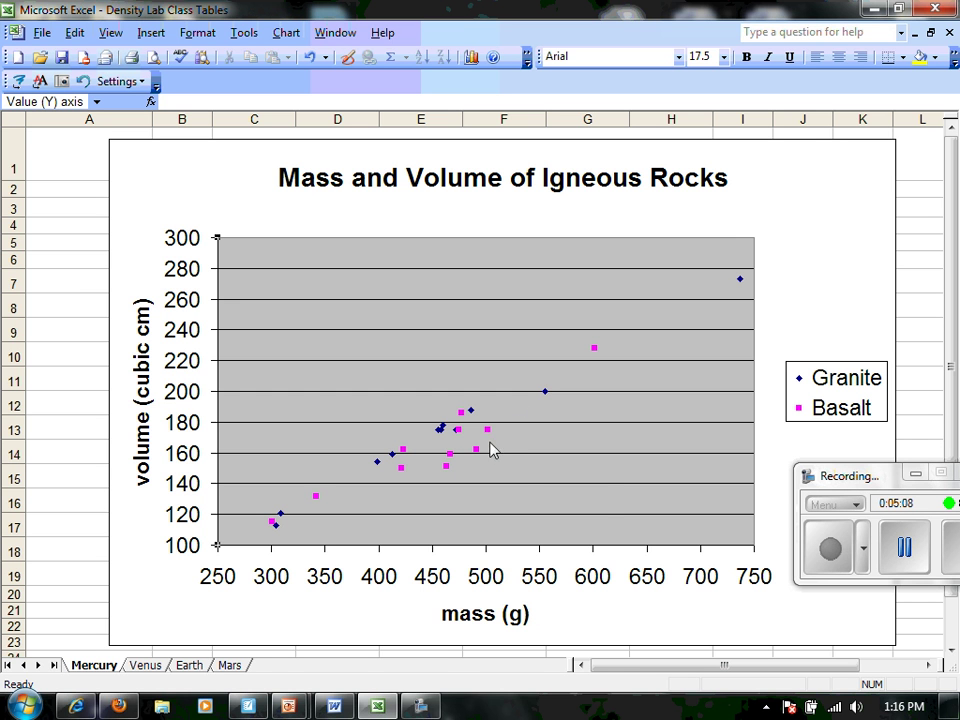
Add a linear trendline to the Basalt series
mouse_move(476, 458)
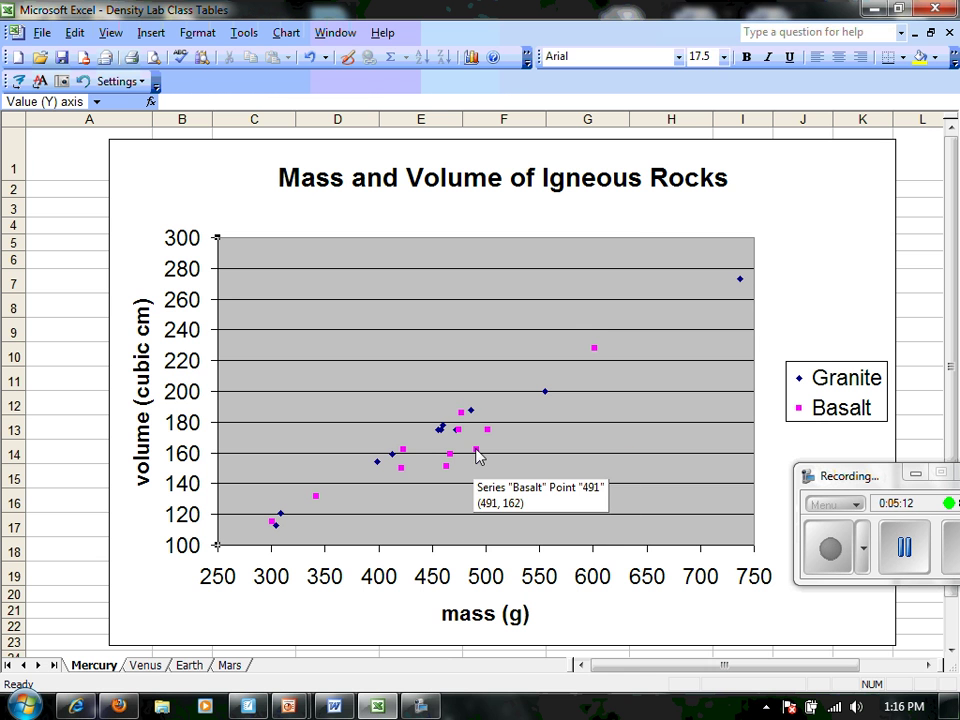
right_click(477, 457)
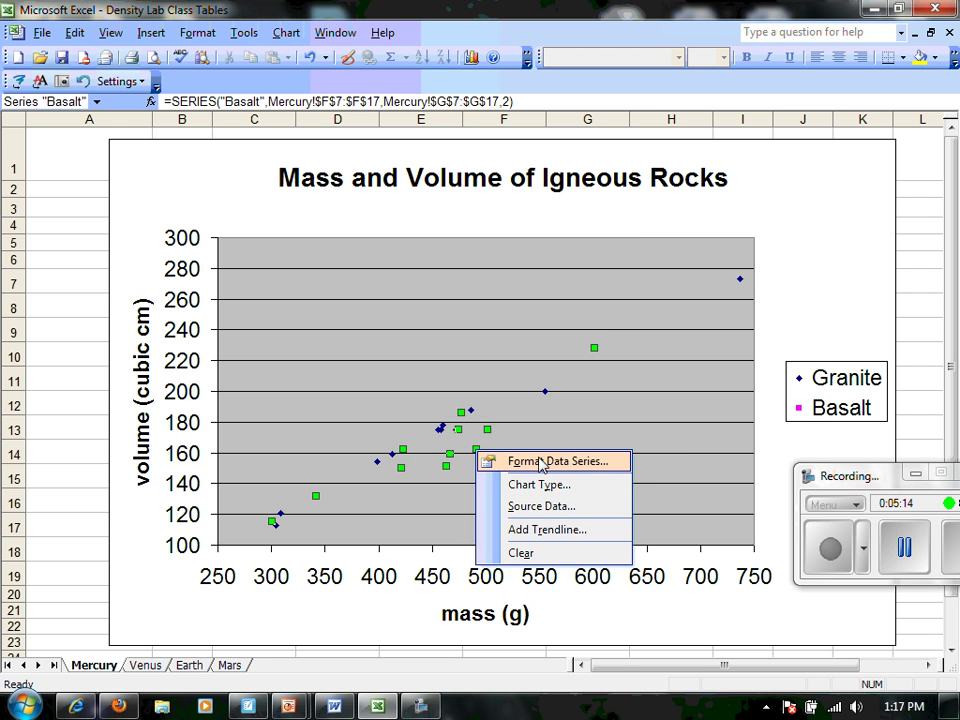
left_click(583, 539)
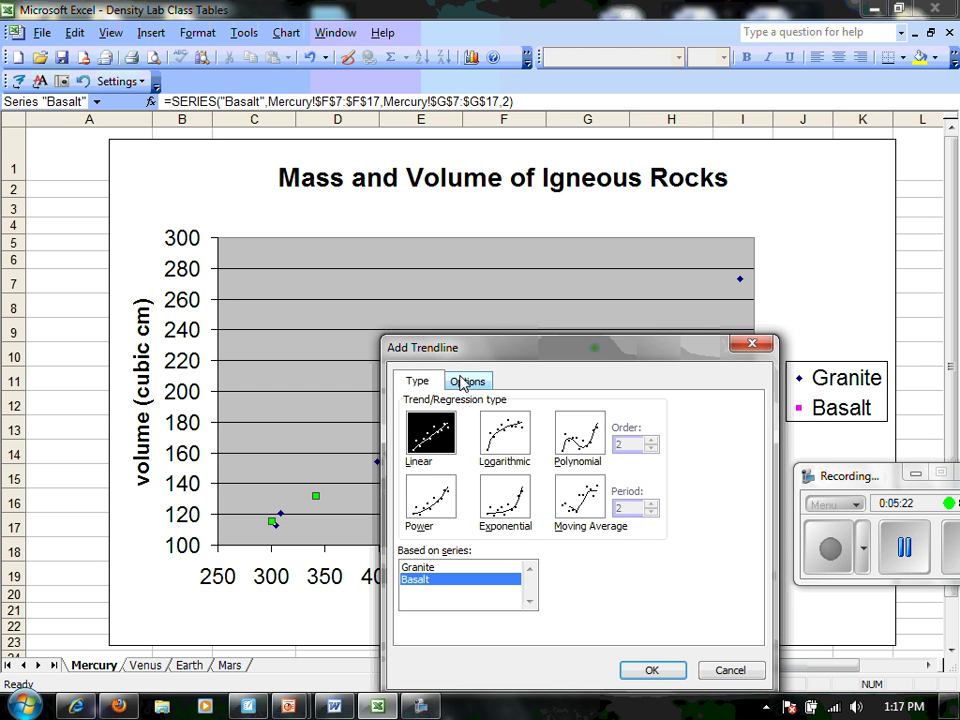
left_click(652, 671)
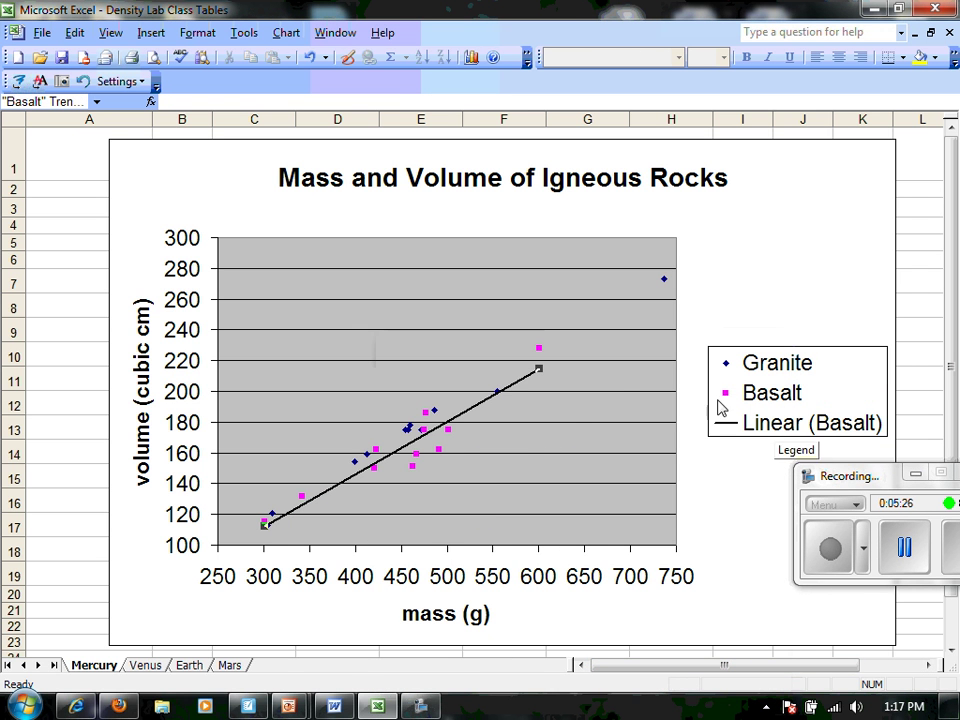
Colour the Basalt trendline pink
right_click(481, 411)
left_click(544, 416)
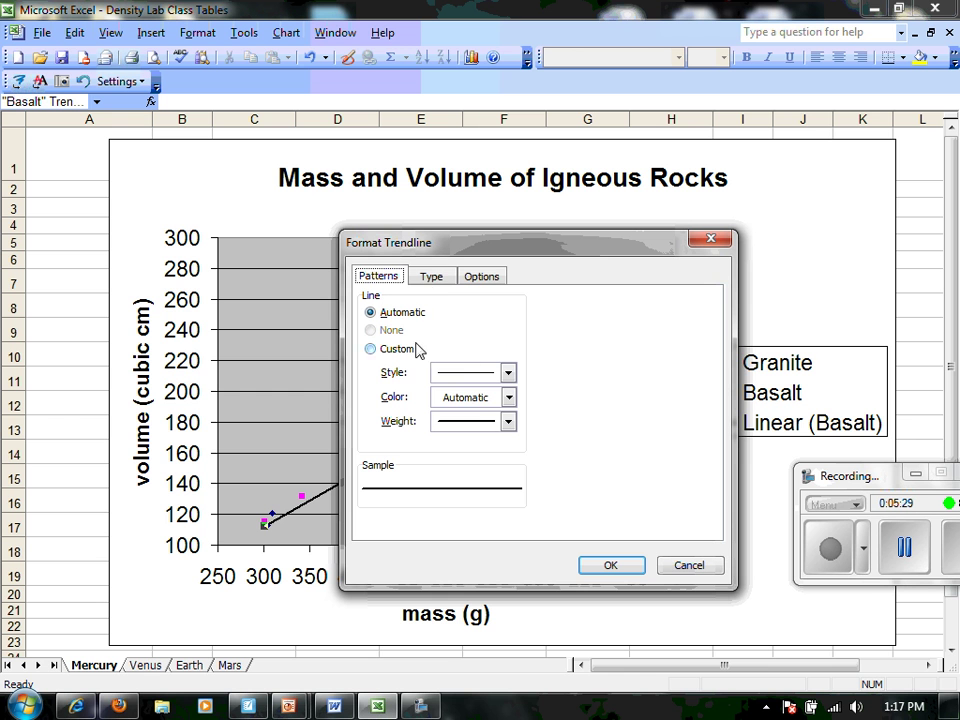
left_click(508, 397)
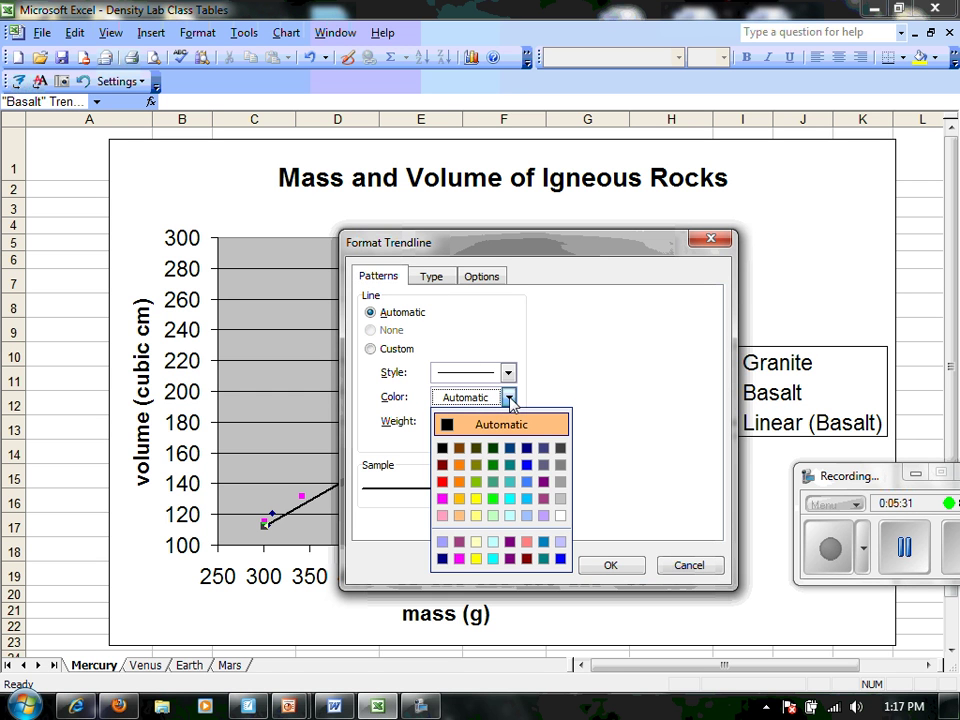
left_click(442, 515)
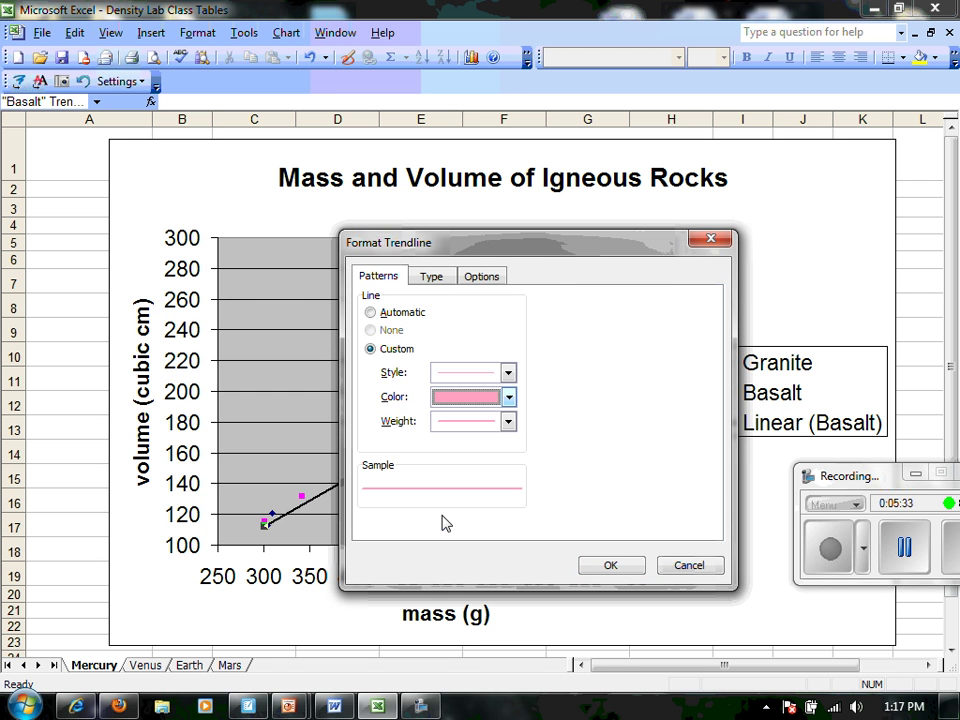
left_click_drag(546, 255, 418, 233)
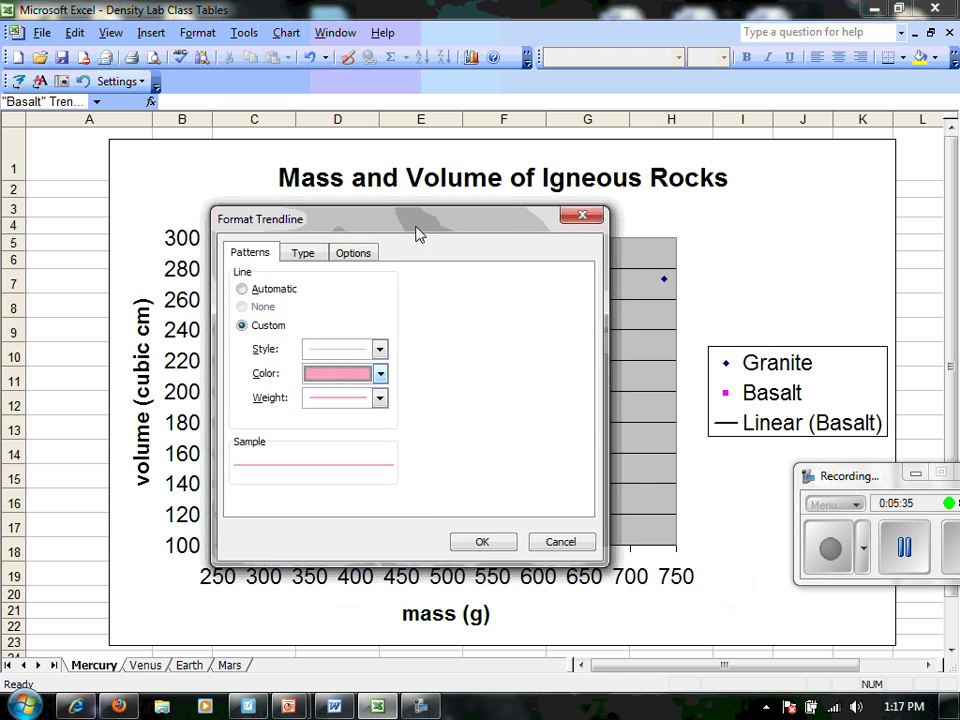
left_click(502, 538)
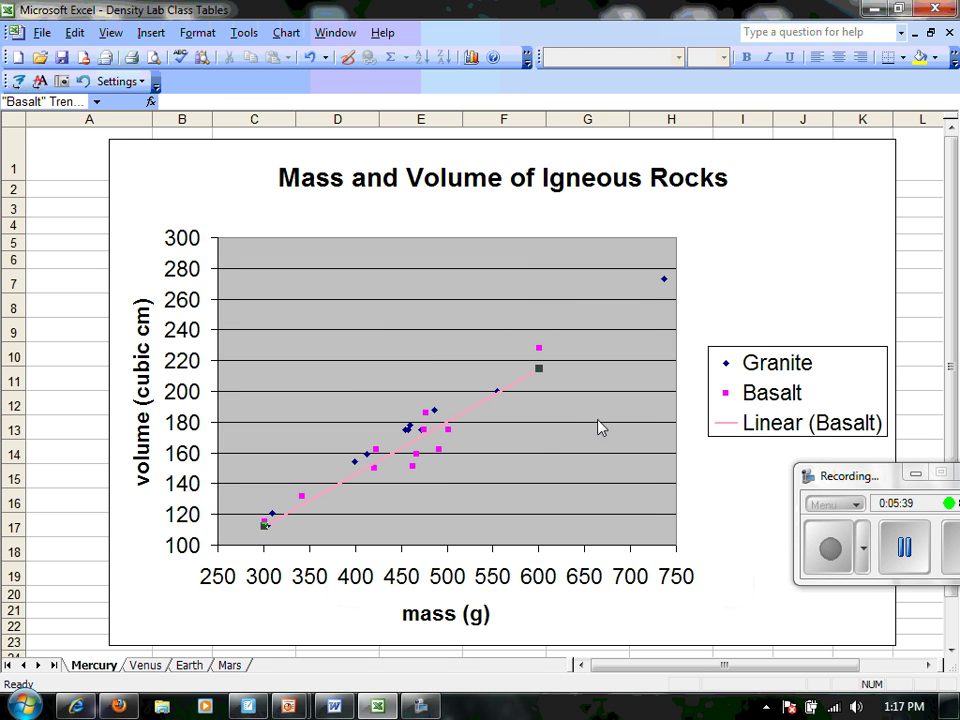
Recolour the Basalt trendline to plum
right_click(482, 410)
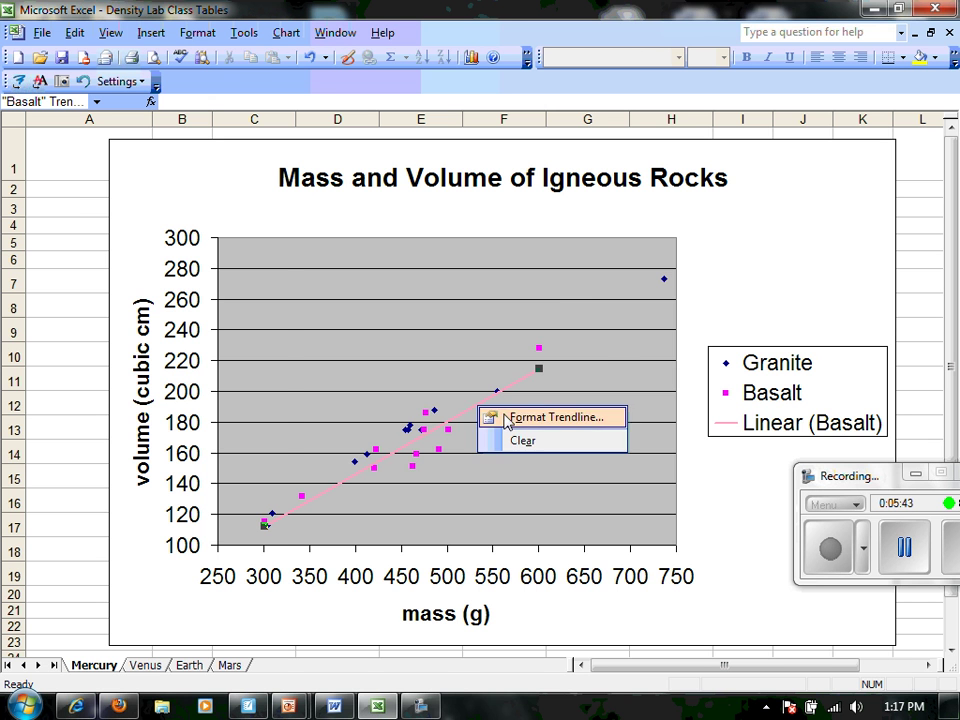
left_click(499, 415)
left_click(475, 391)
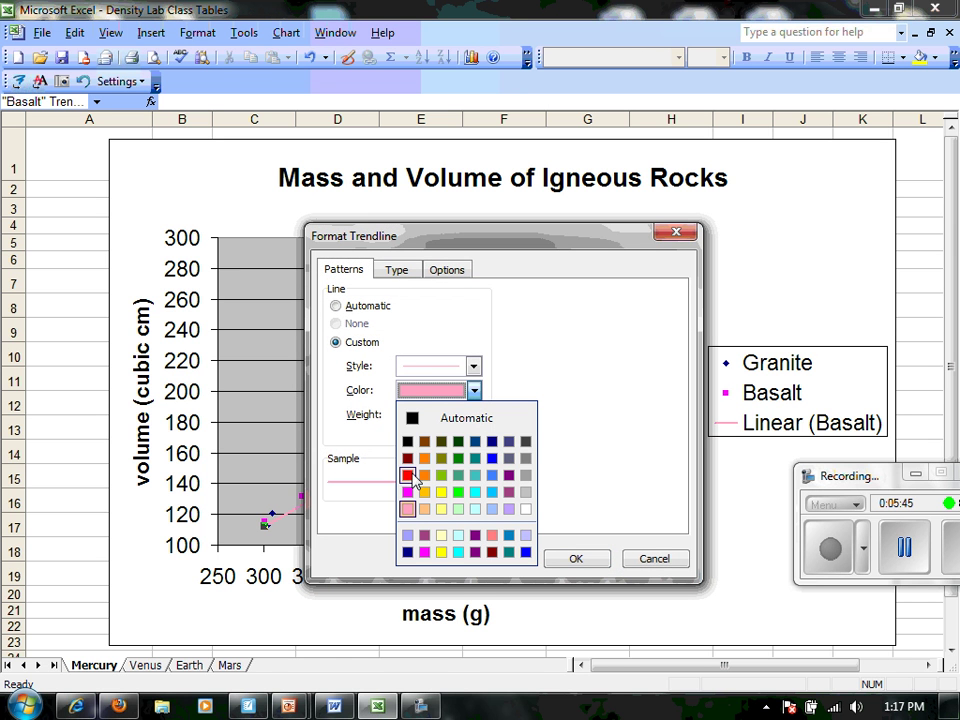
left_click(424, 535)
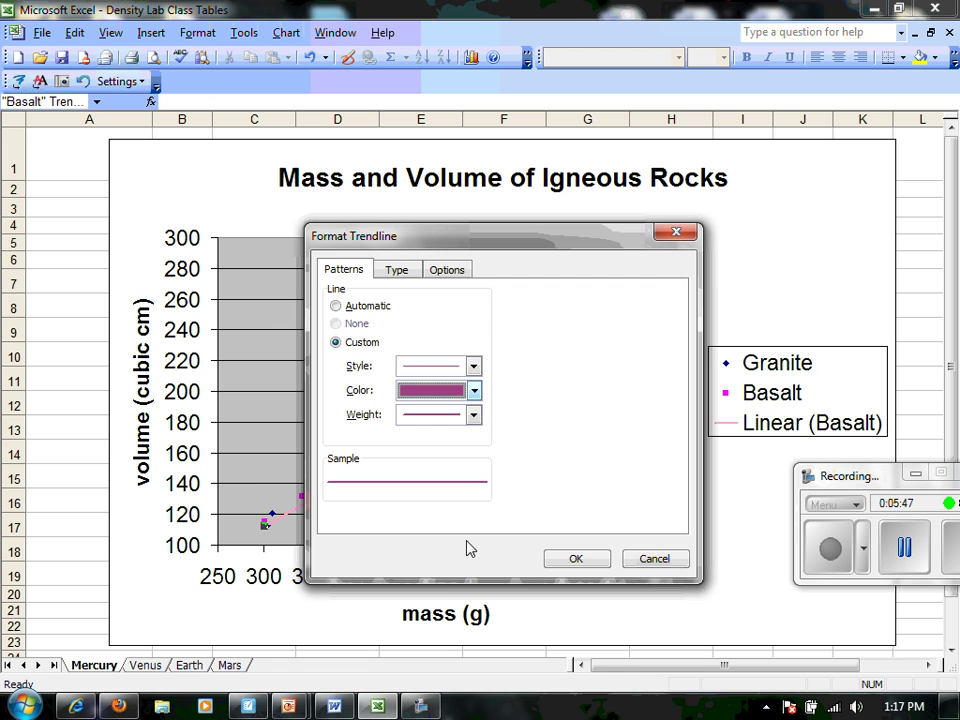
left_click(574, 560)
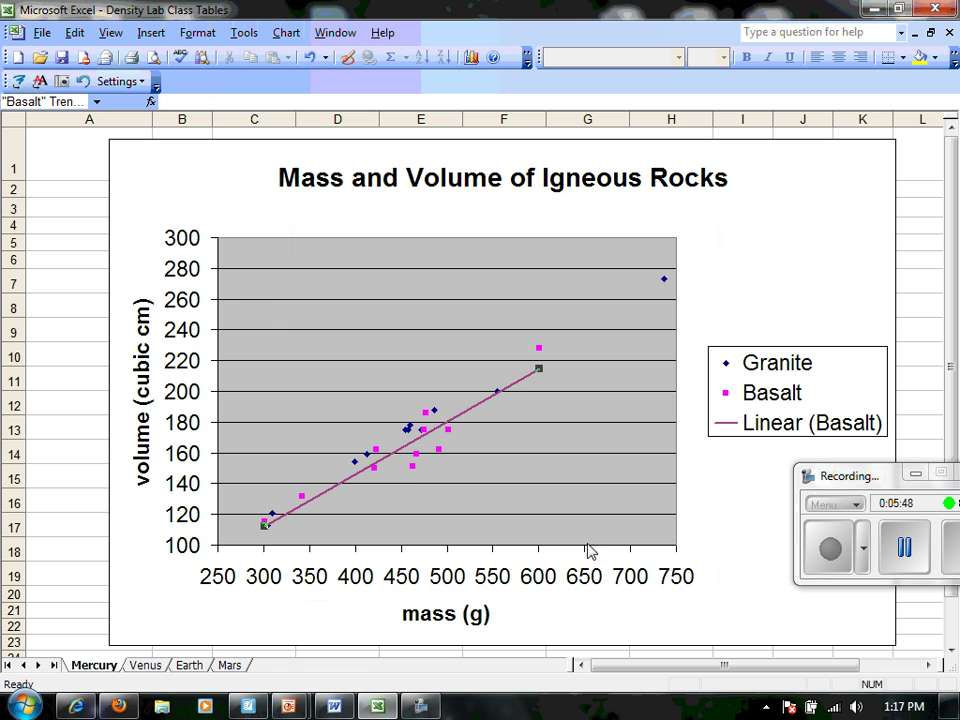
Add a linear trendline to the Granite series
right_click(437, 419)
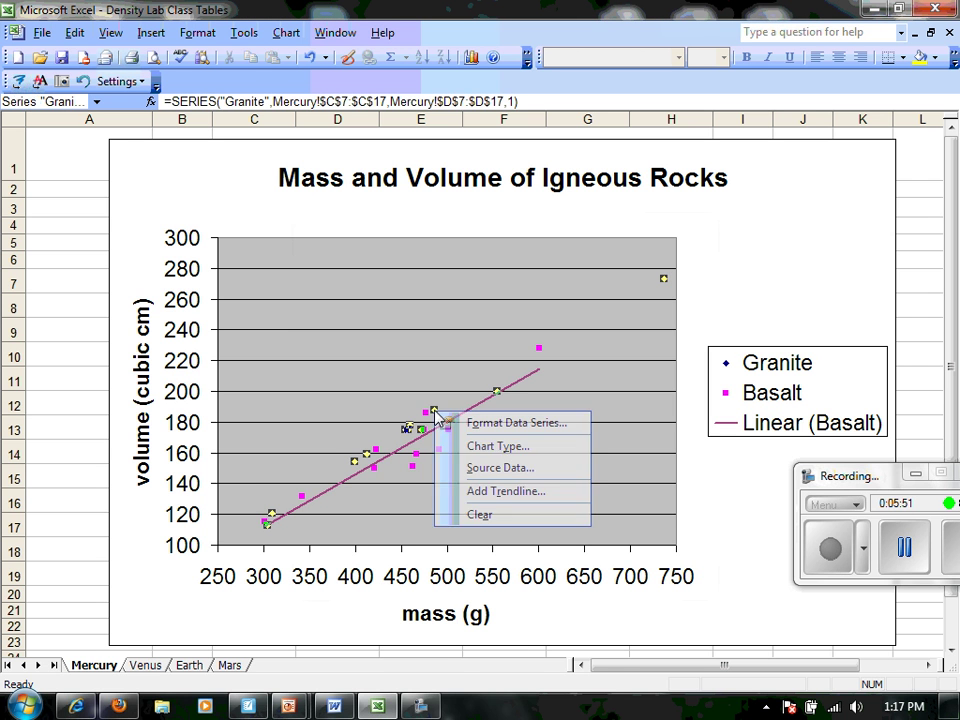
left_click(519, 496)
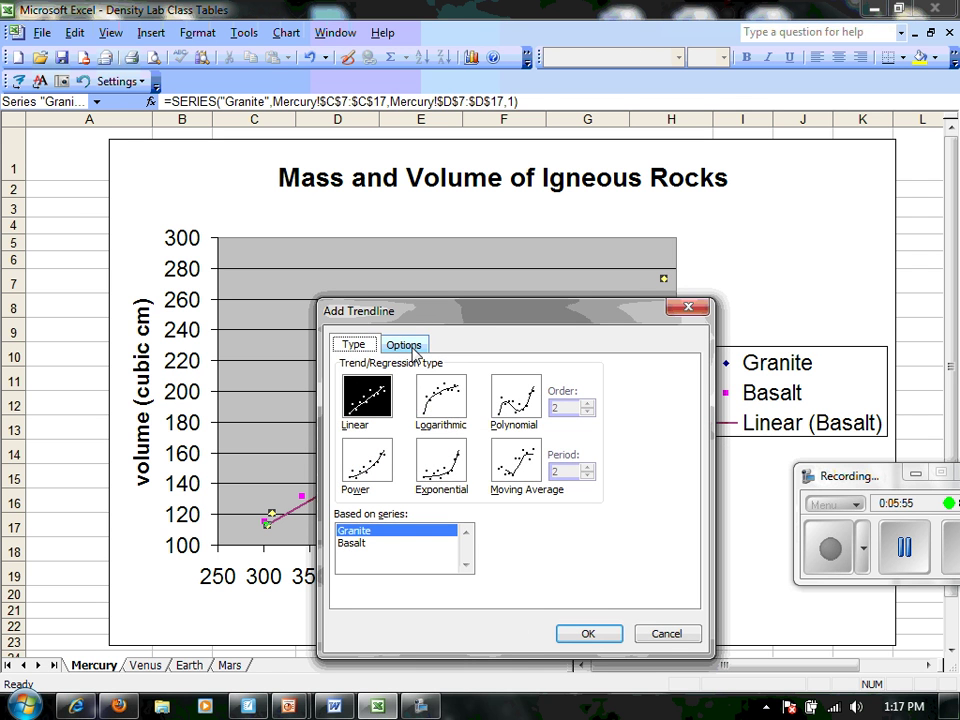
left_click(412, 346)
left_click(366, 344)
left_click(590, 635)
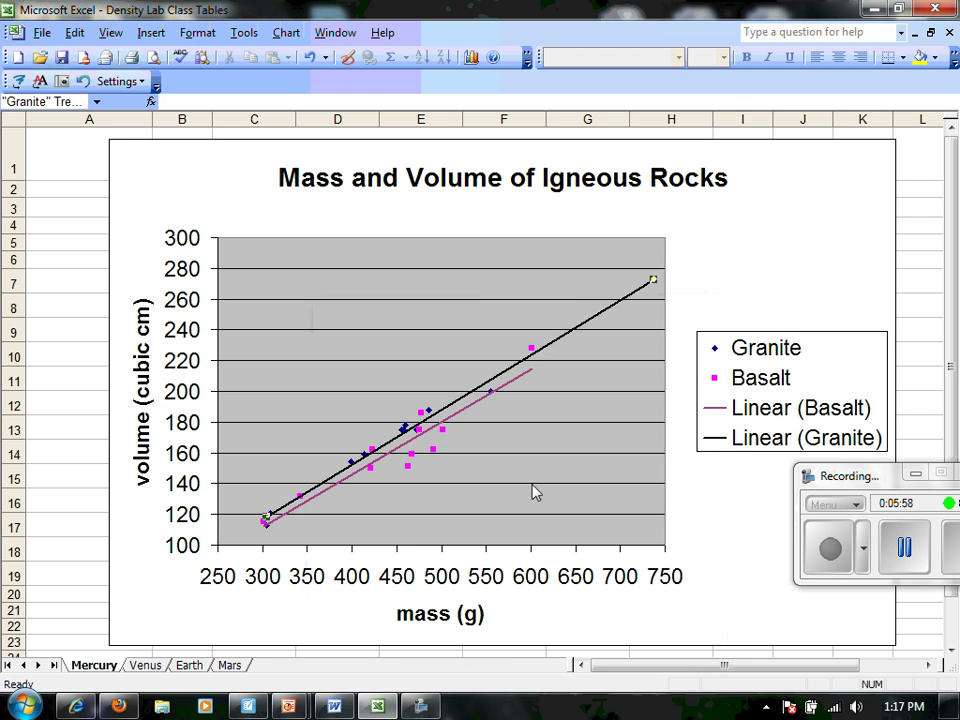
Colour the Granite trendline blue
right_click(497, 385)
left_click(529, 389)
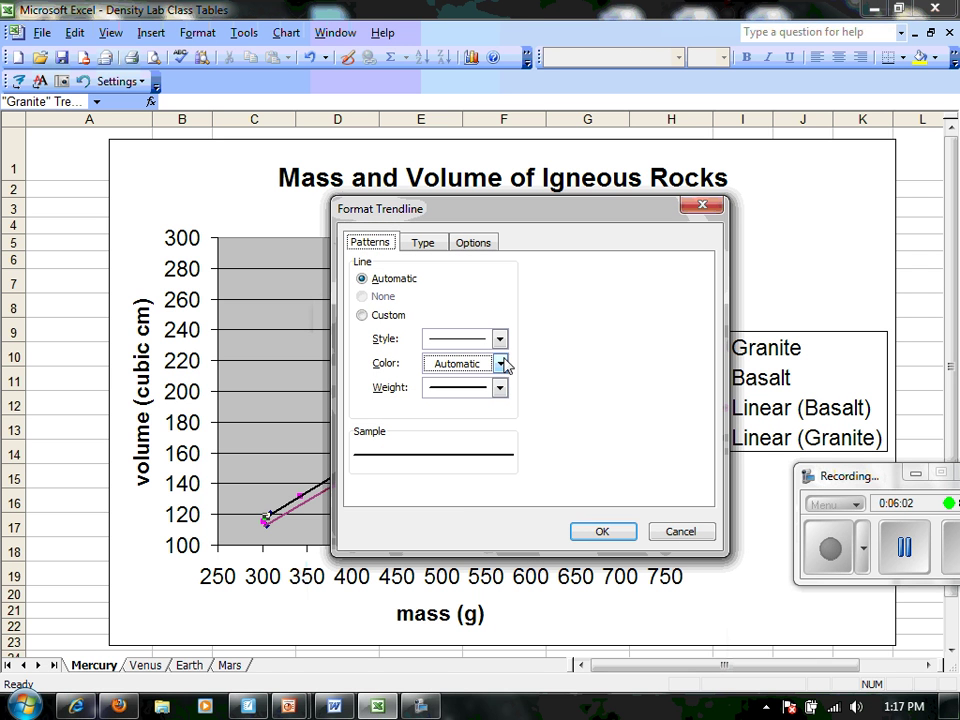
left_click(501, 364)
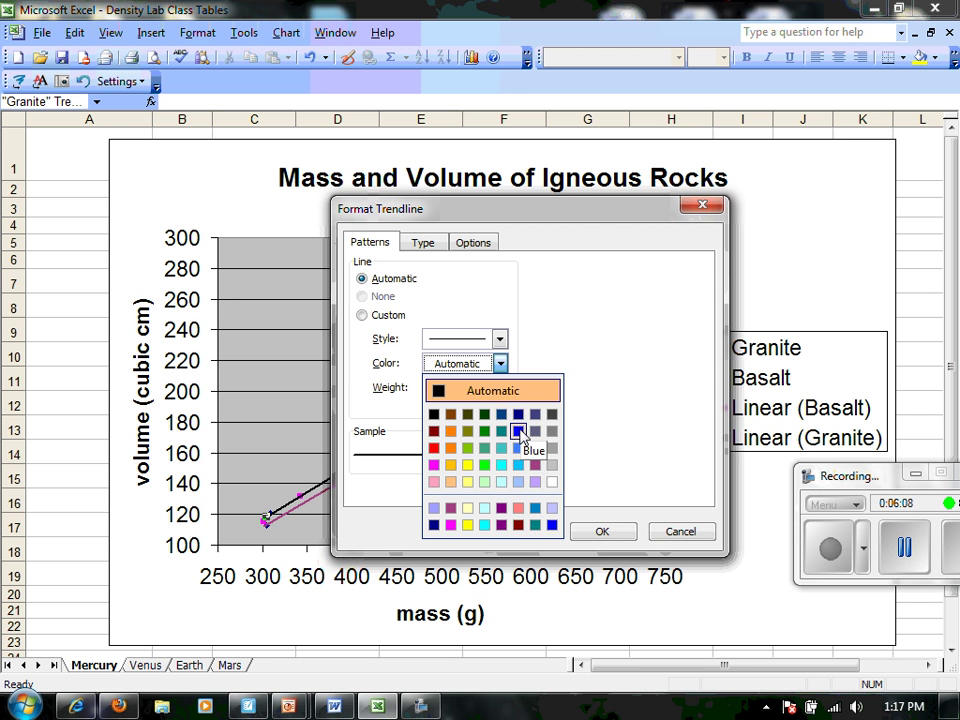
left_click(519, 431)
left_click(612, 534)
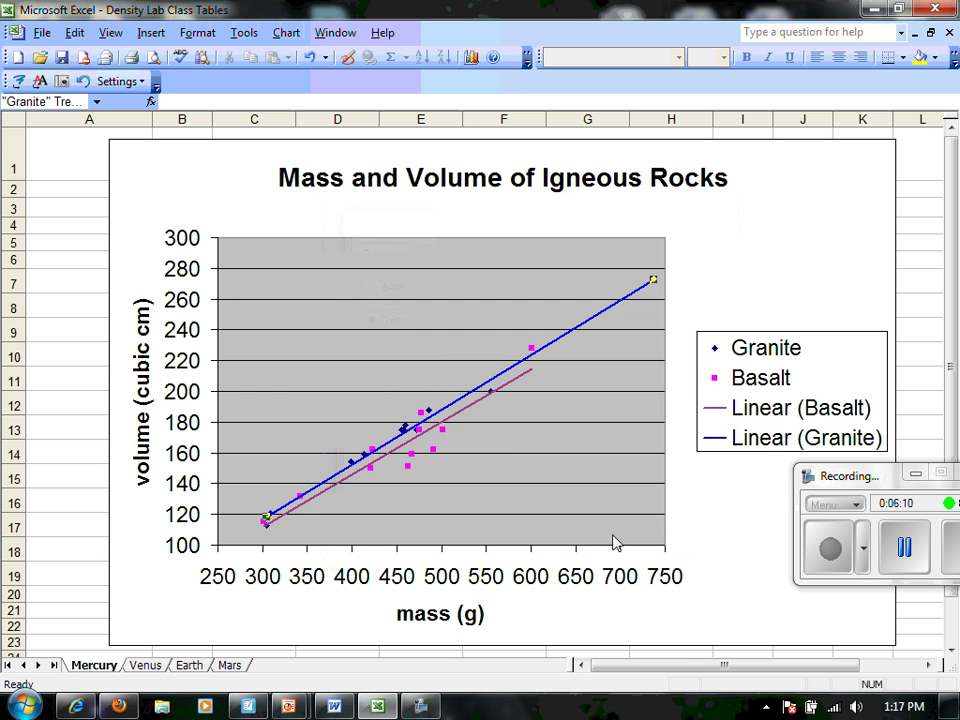
left_click(555, 458)
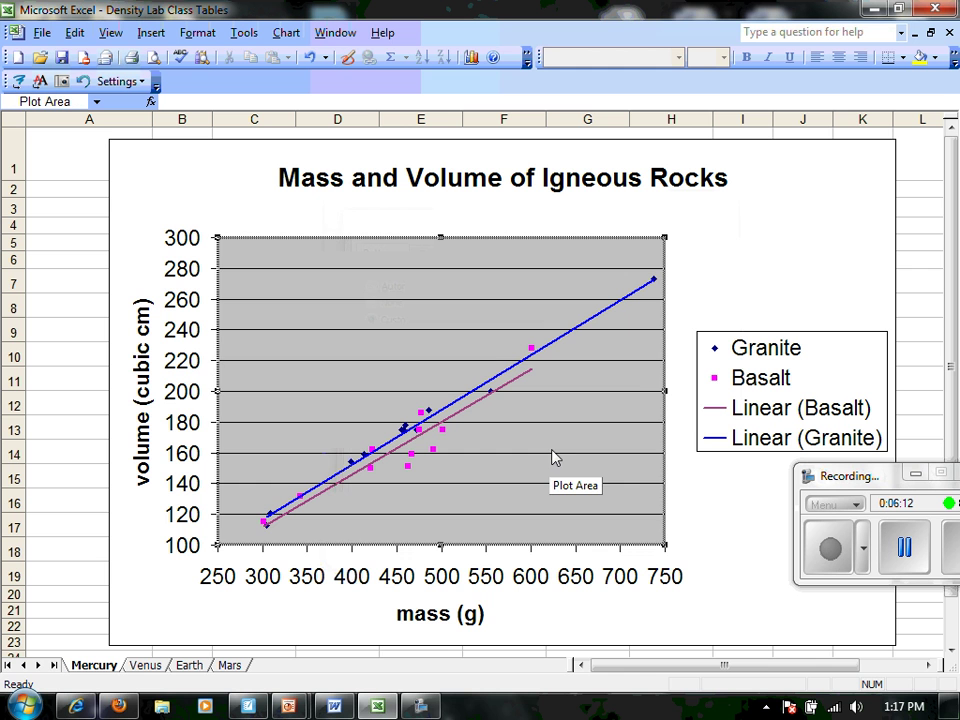
left_click(700, 271)
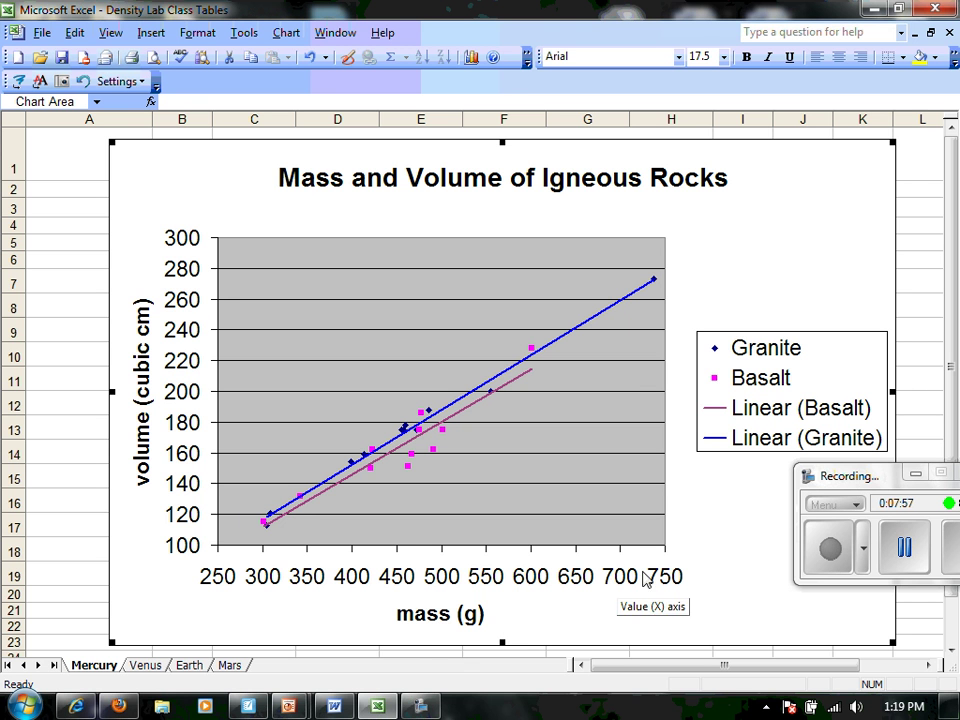
left_click_drag(857, 499, 750, 478)
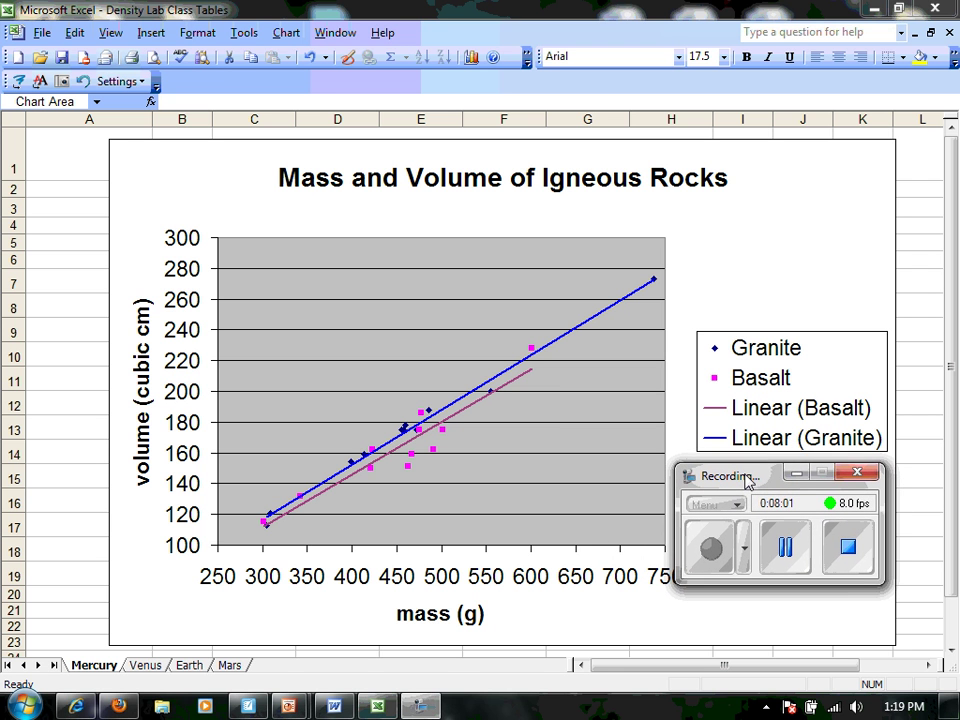